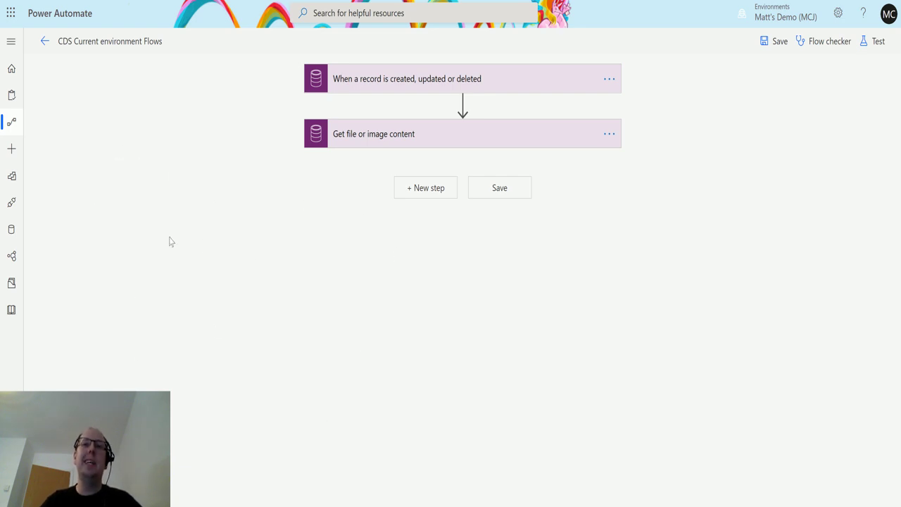
Review the settings of the record trigger and of the Get file or image content action.
{"action": "left_click", "coordinate": [471, 86]}
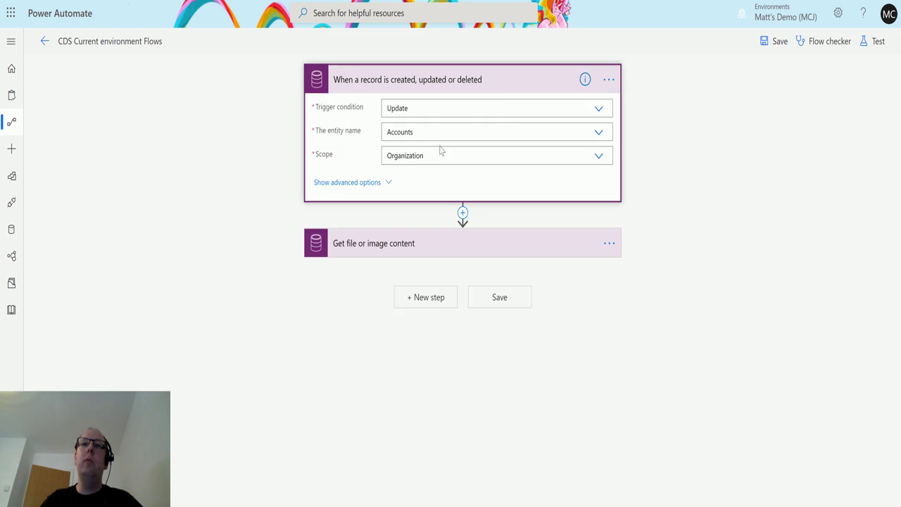
{"action": "left_click", "coordinate": [508, 78]}
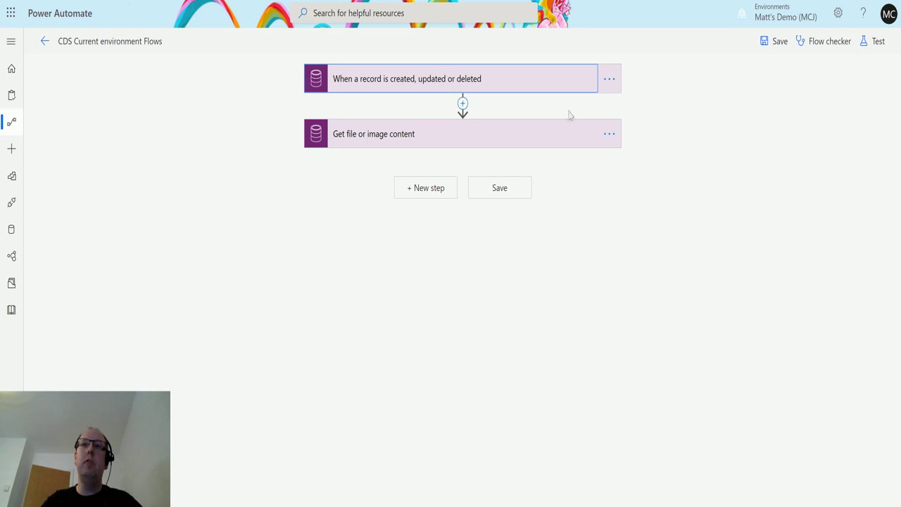
{"action": "left_click", "coordinate": [498, 139]}
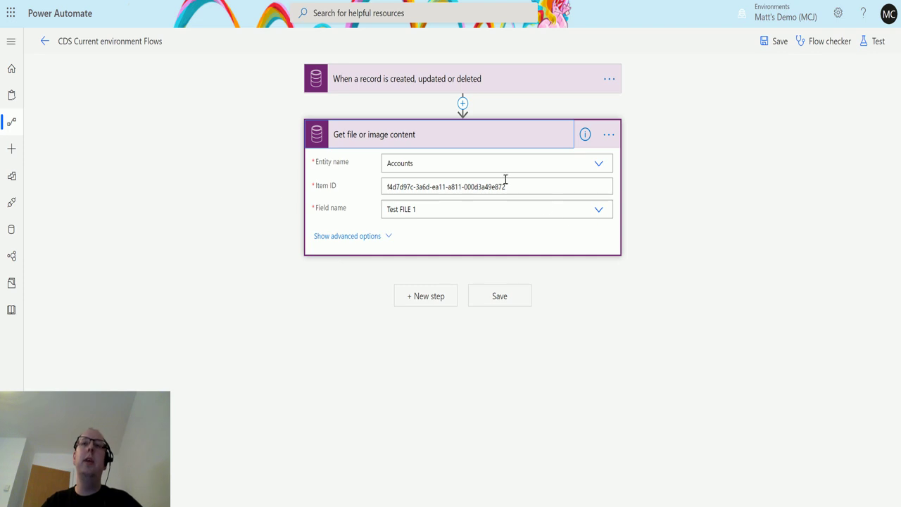
Add a Predict action from the Common Data Service (current environment) connector at the end of the flow.
{"action": "left_click", "coordinate": [411, 297]}
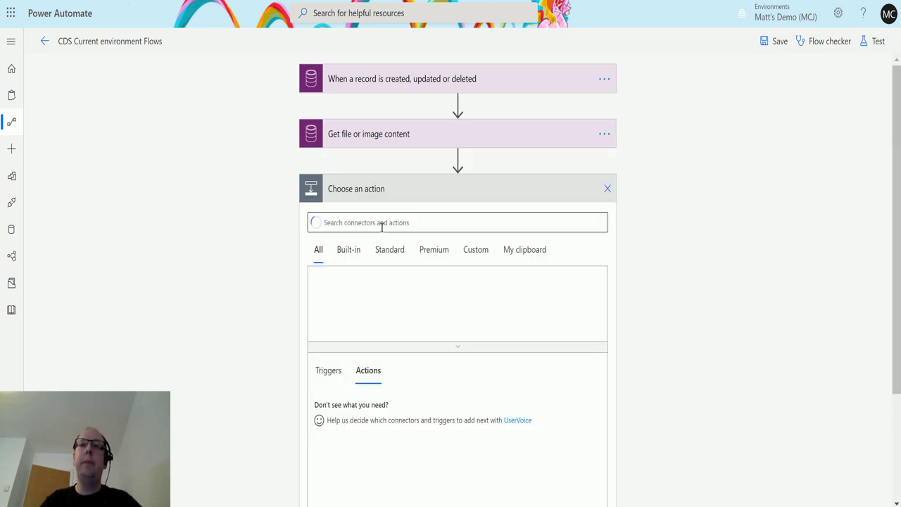
{"action": "type", "text": "comm"}
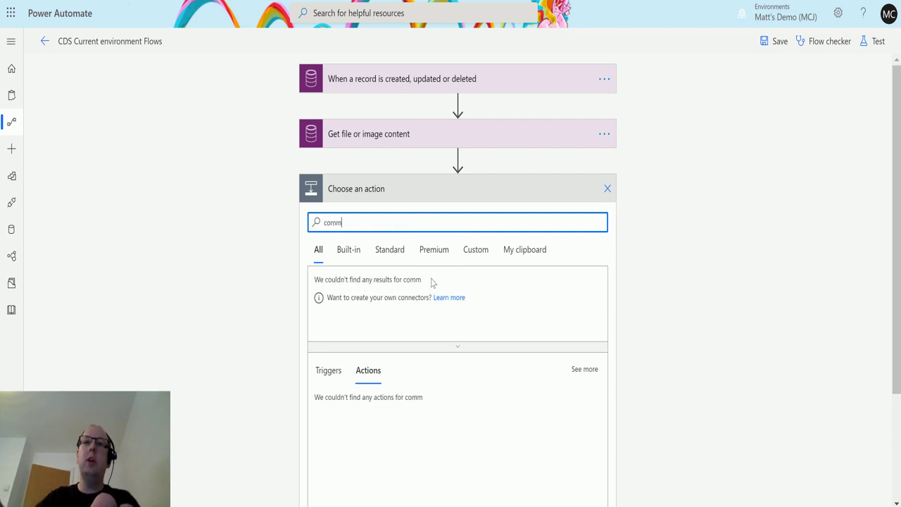
{"action": "type", "text": "on data"}
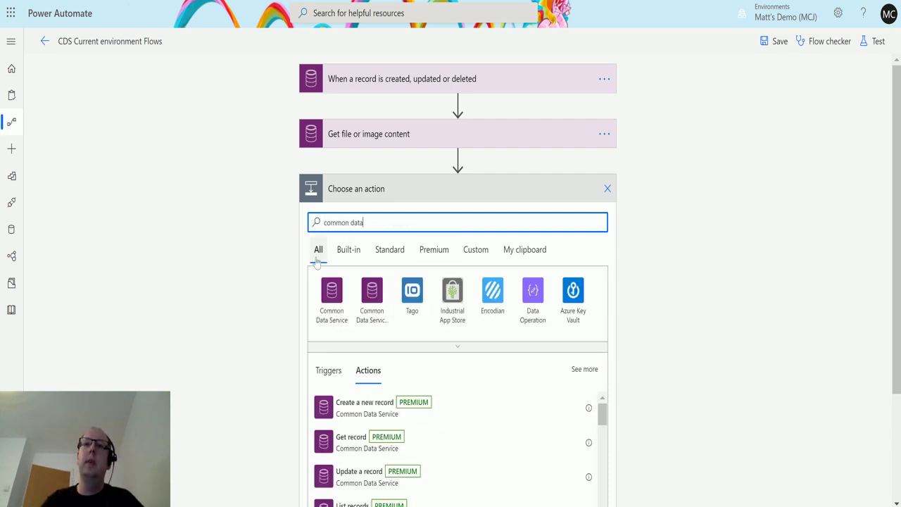
{"action": "left_click", "coordinate": [384, 289]}
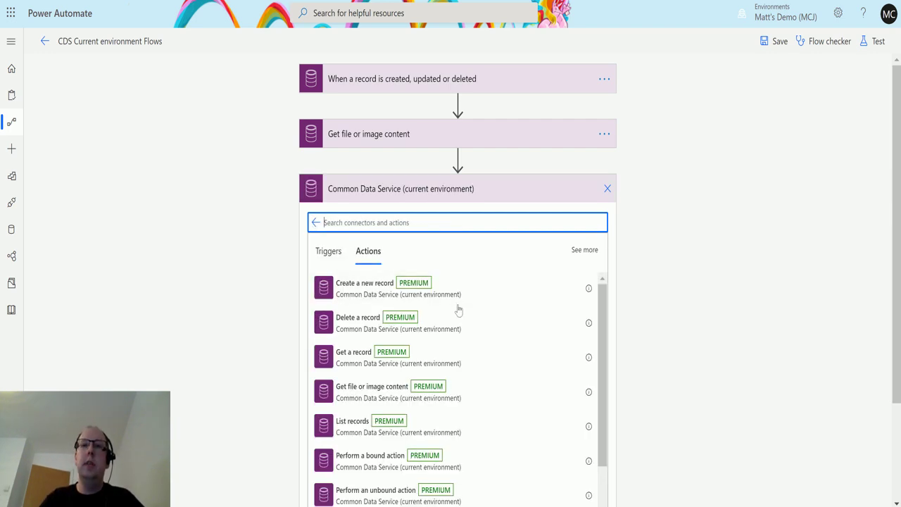
{"action": "scroll", "coordinate": [458, 310], "scroll_direction": "down", "scroll_amount": 1}
{"action": "scroll", "coordinate": [370, 427], "scroll_direction": "down", "scroll_amount": 1}
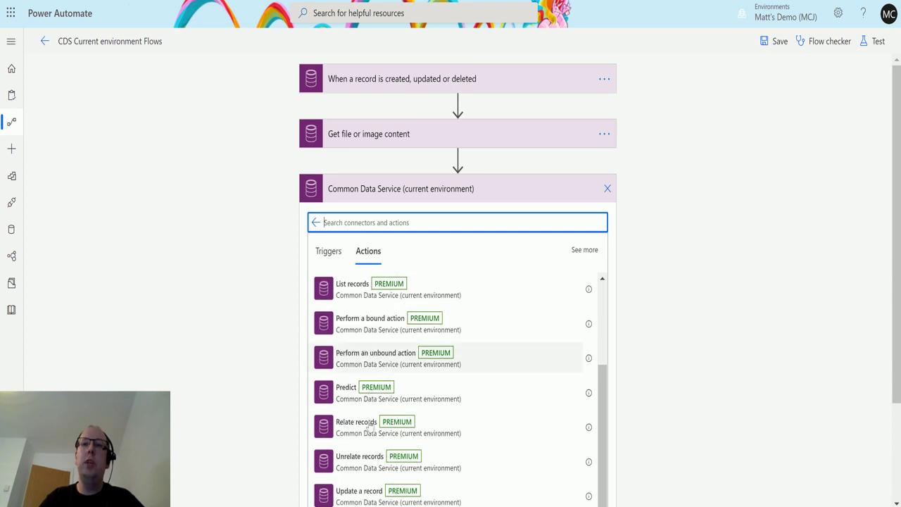
{"action": "left_click", "coordinate": [413, 392]}
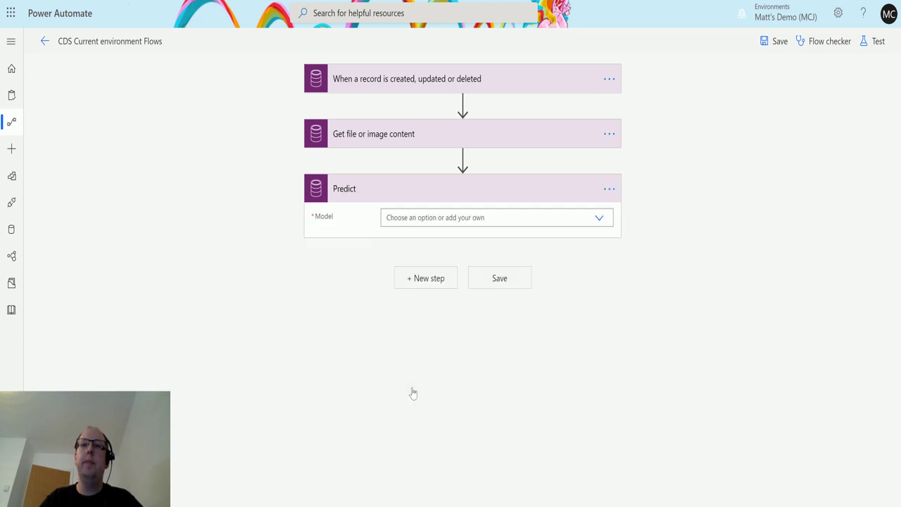
Set the Predict action's model to BusinessCard model and its image type to image/png.
{"action": "left_click", "coordinate": [599, 220]}
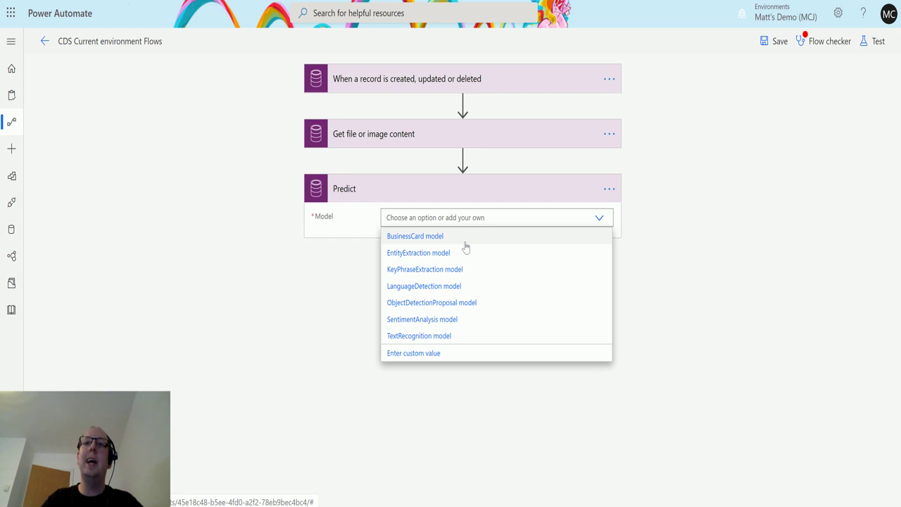
{"action": "left_click", "coordinate": [412, 236]}
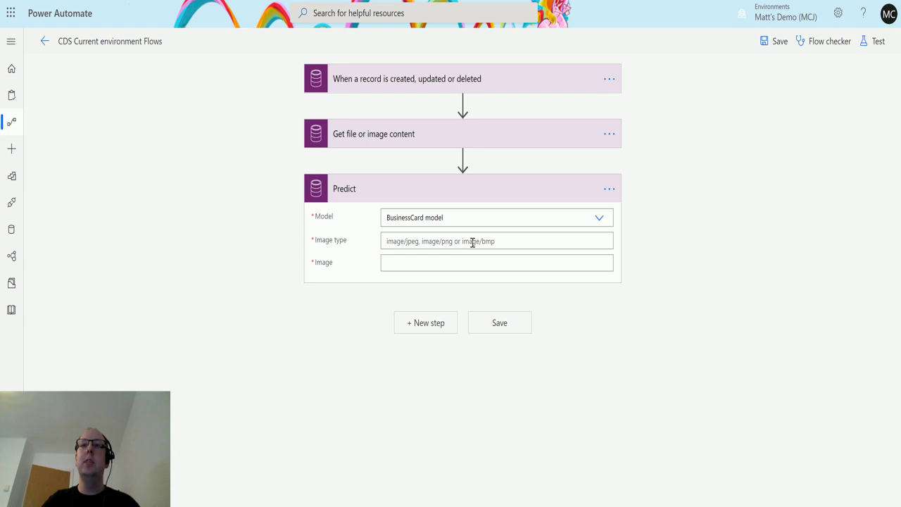
{"action": "left_click", "coordinate": [449, 245]}
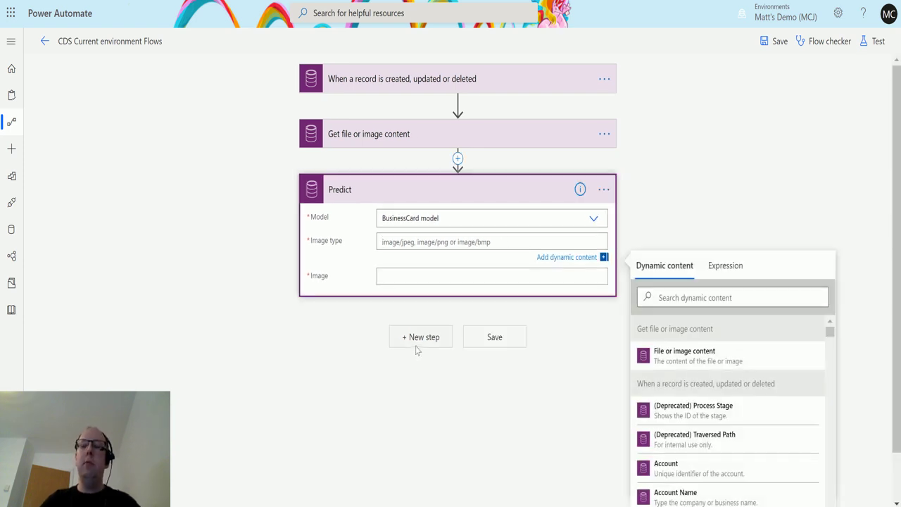
{"action": "type", "text": "image"}
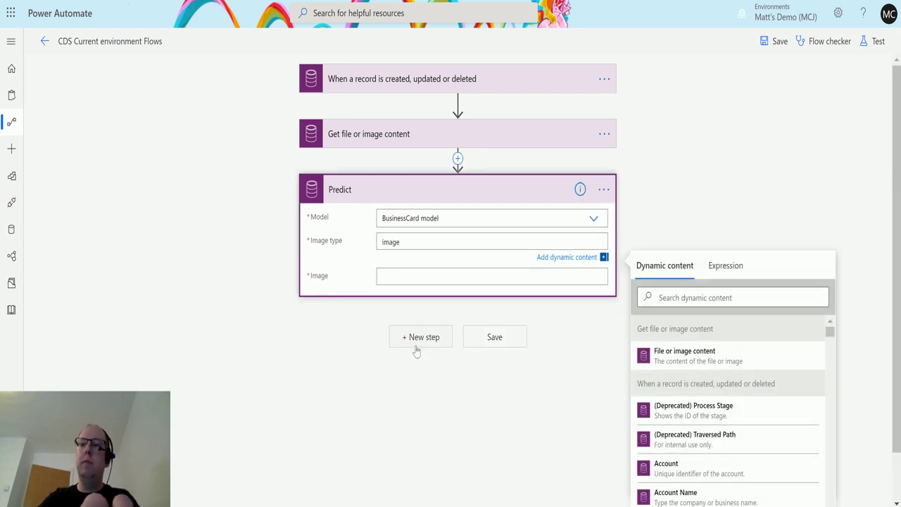
{"action": "type", "text": "/png"}
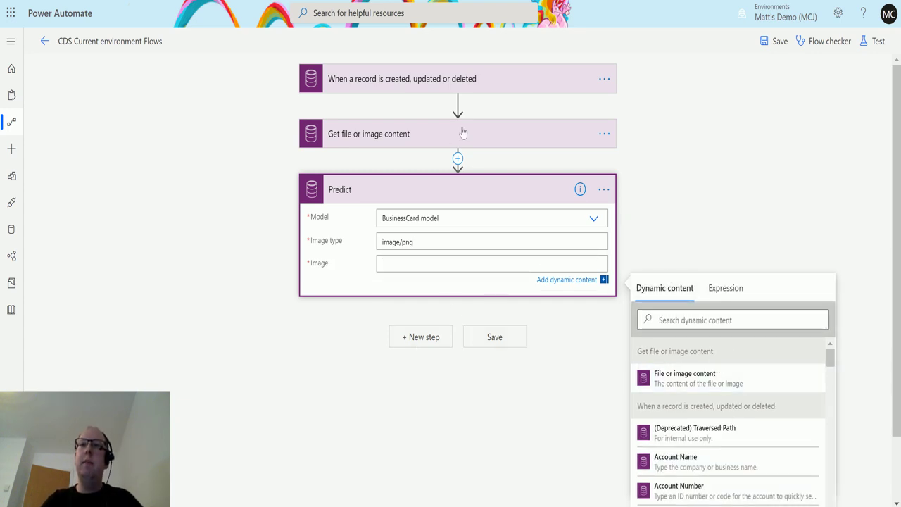
Set the Predict action's Image to the File or image content output of the Get file or image content action.
{"action": "left_click", "coordinate": [458, 134]}
{"action": "left_click", "coordinate": [436, 367]}
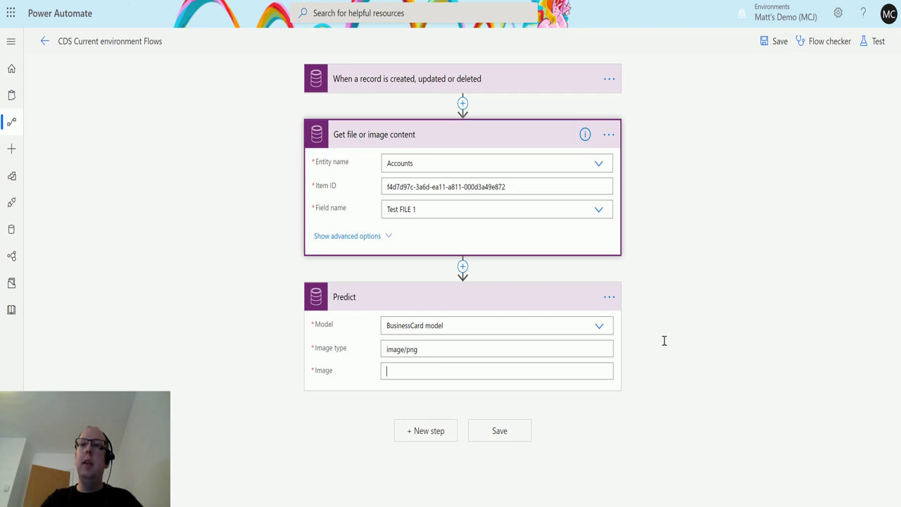
{"action": "left_click", "coordinate": [680, 415]}
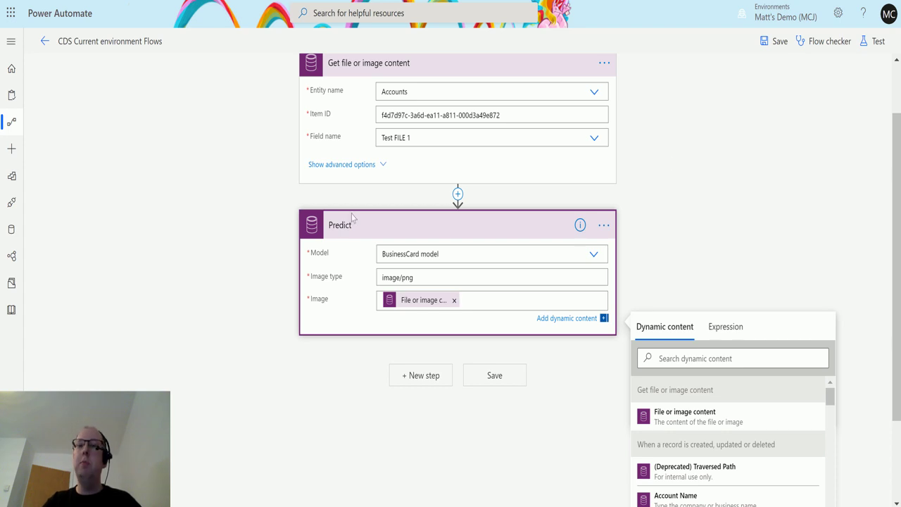
{"action": "scroll", "coordinate": [457, 137], "scroll_direction": "up", "scroll_amount": 1}
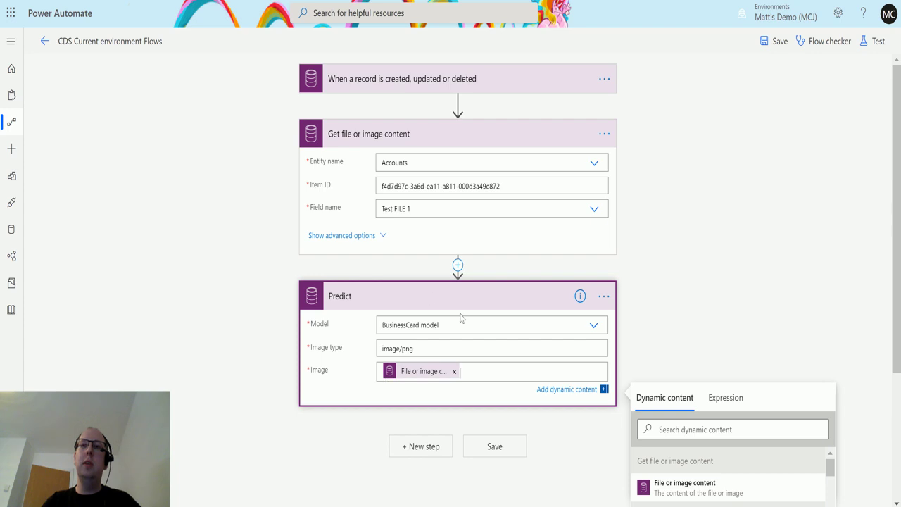
{"action": "scroll", "coordinate": [473, 296], "scroll_direction": "down", "scroll_amount": 2}
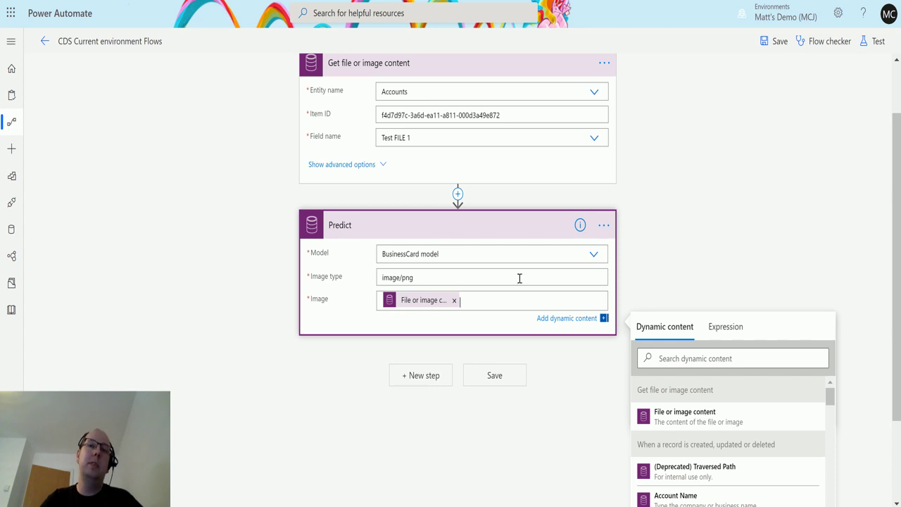
{"action": "left_click", "coordinate": [337, 377]}
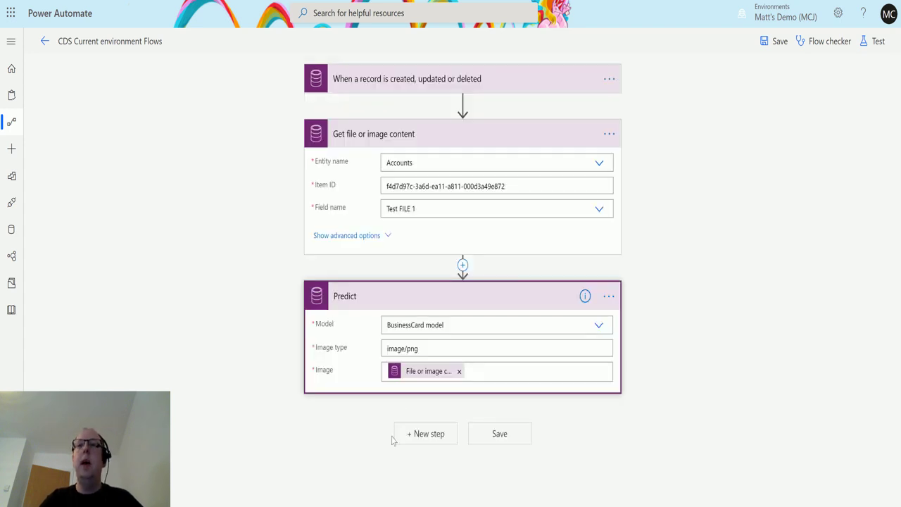
Add a Data Operation Compose action after the Predict action.
{"action": "left_click", "coordinate": [424, 433]}
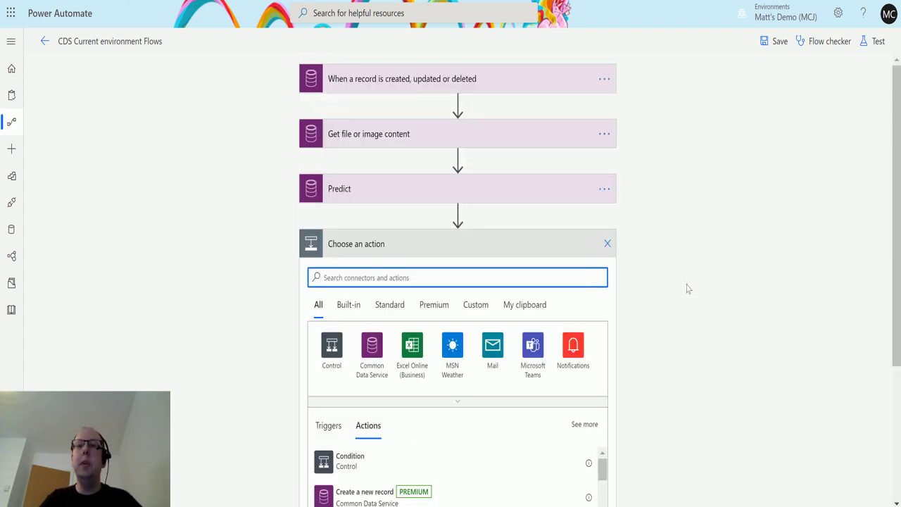
{"action": "type", "text": "compon"}
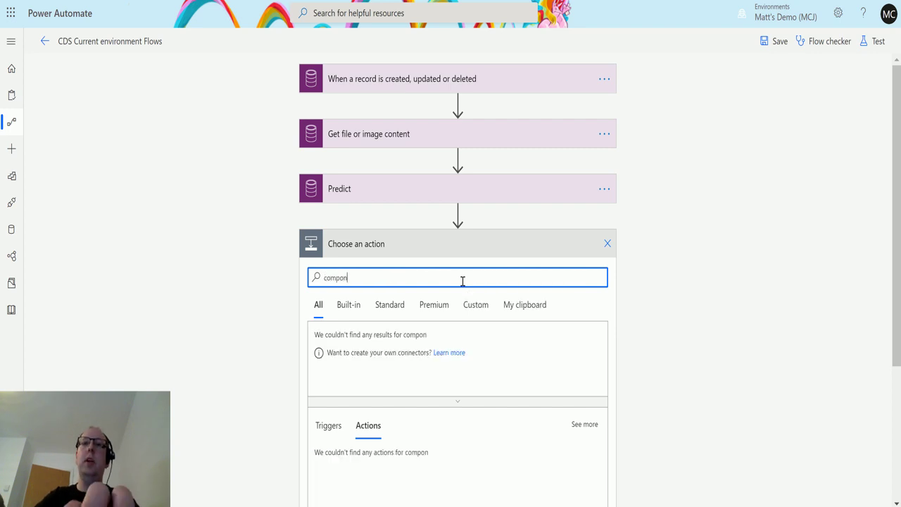
{"action": "key", "text": "BackSpace"}
{"action": "type", "text": "se"}
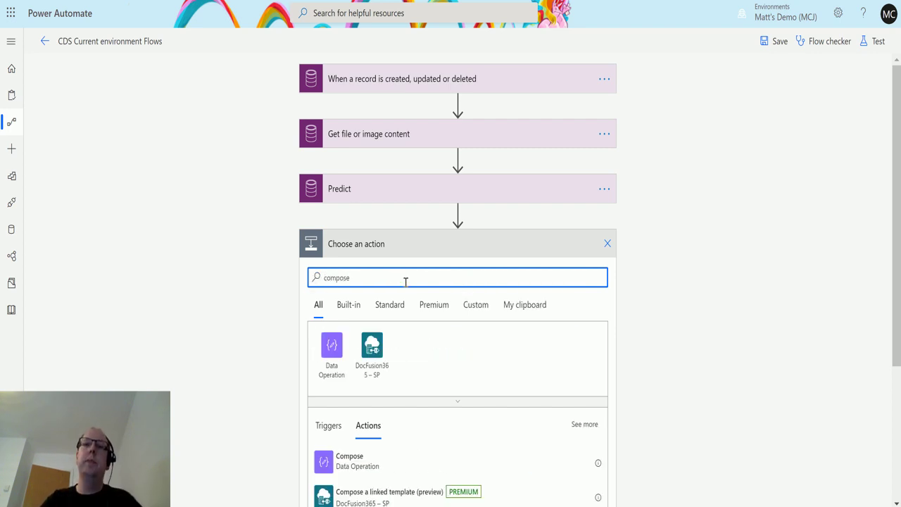
{"action": "left_click", "coordinate": [355, 460]}
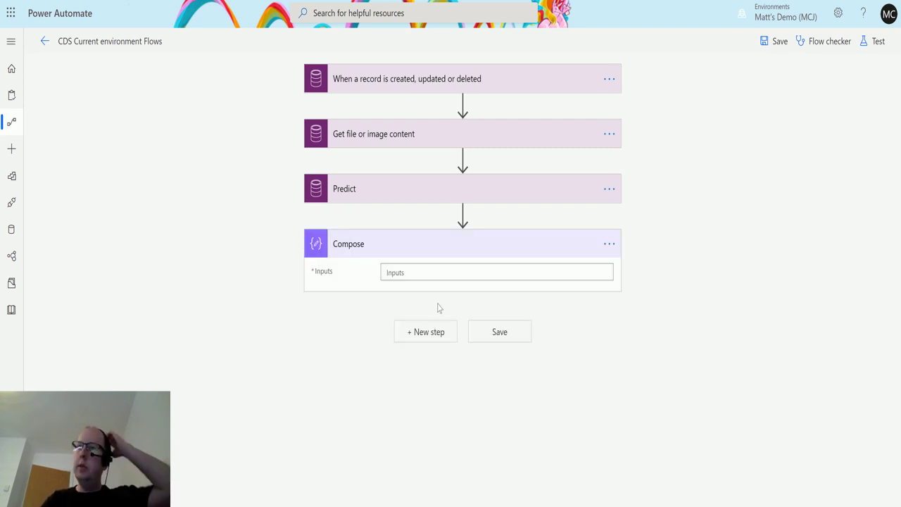
Insert the Predict output Contact first name into the Compose inputs.
{"action": "left_click", "coordinate": [431, 271]}
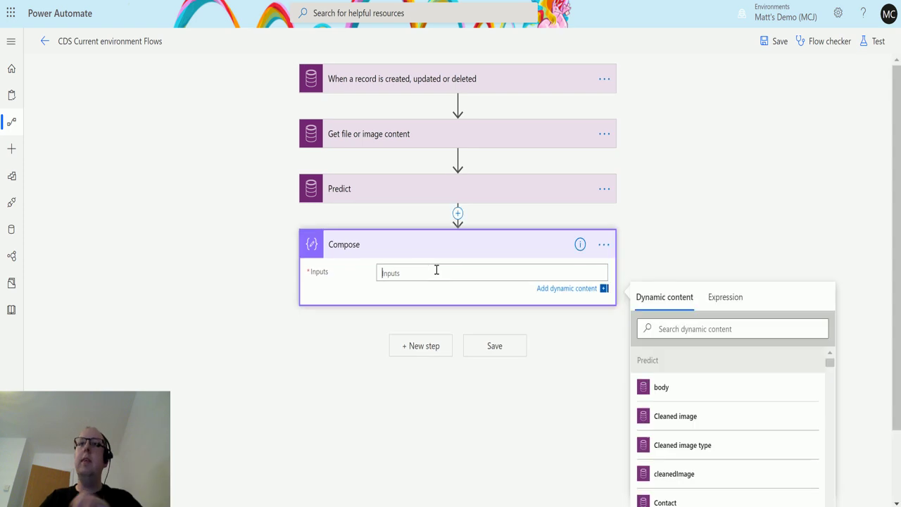
{"action": "left_click", "coordinate": [736, 328]}
{"action": "type", "text": "first"}
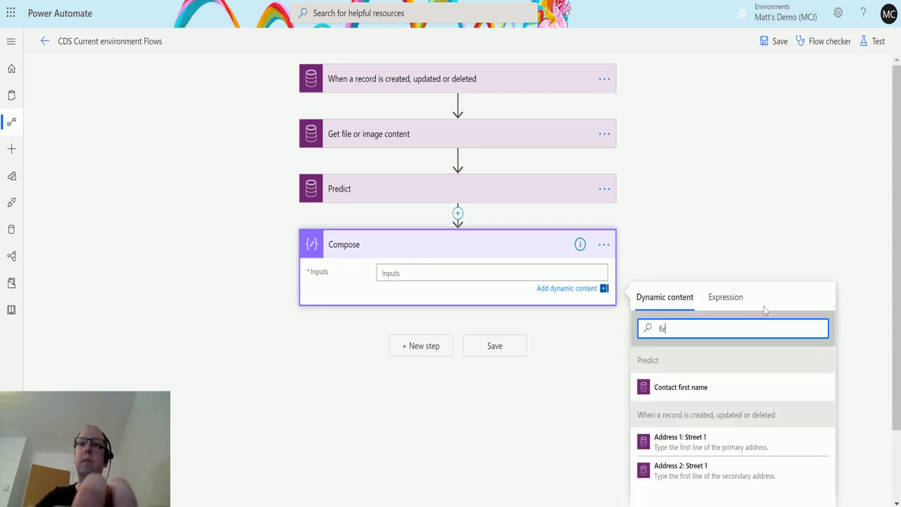
{"action": "left_click", "coordinate": [670, 389]}
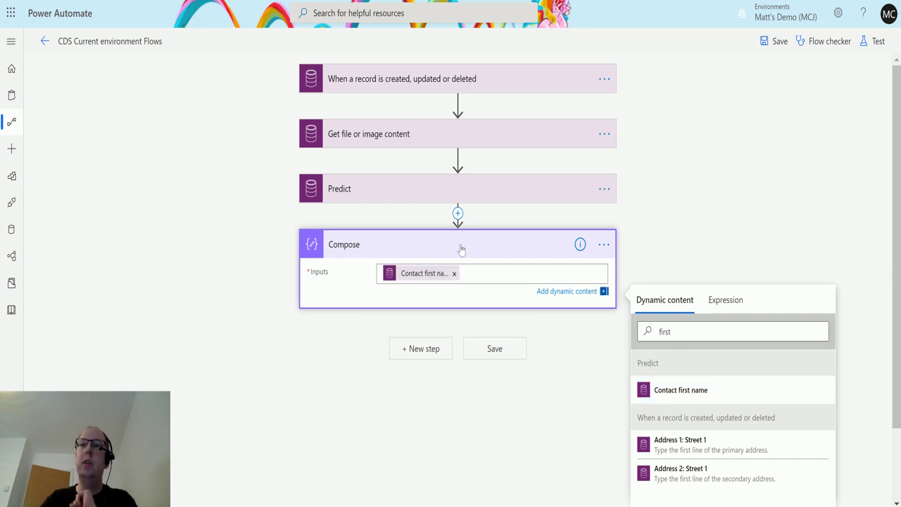
Add the Predict output Contact last name on a second line of the Compose inputs.
{"action": "double_click", "coordinate": [642, 346]}
{"action": "key", "text": "BackSpace"}
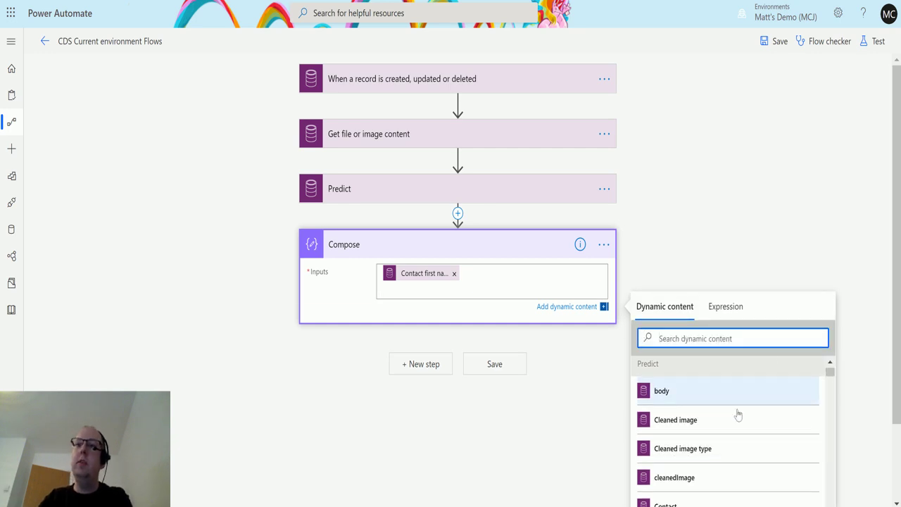
{"action": "scroll", "coordinate": [738, 415], "scroll_direction": "down", "scroll_amount": 2}
{"action": "scroll", "coordinate": [868, 233], "scroll_direction": "down", "scroll_amount": 1}
{"action": "scroll", "coordinate": [774, 346], "scroll_direction": "down", "scroll_amount": 3}
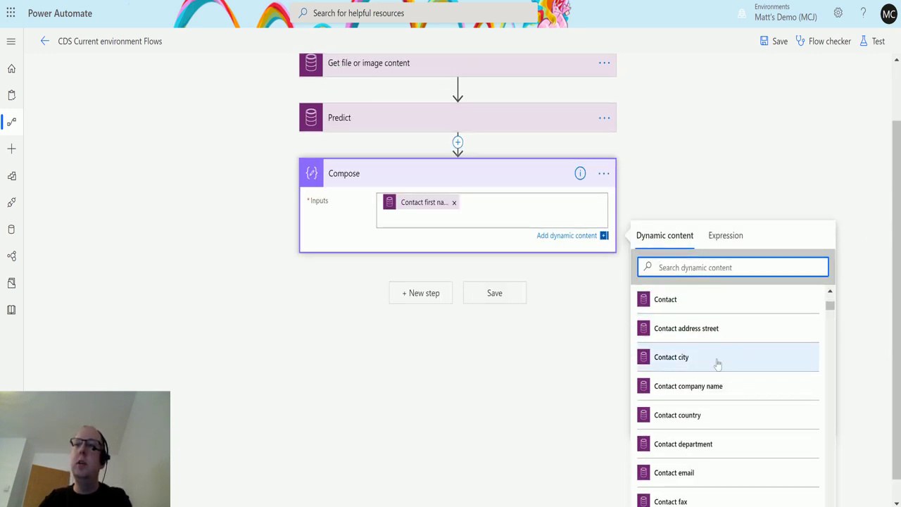
{"action": "scroll", "coordinate": [716, 362], "scroll_direction": "down", "scroll_amount": 2}
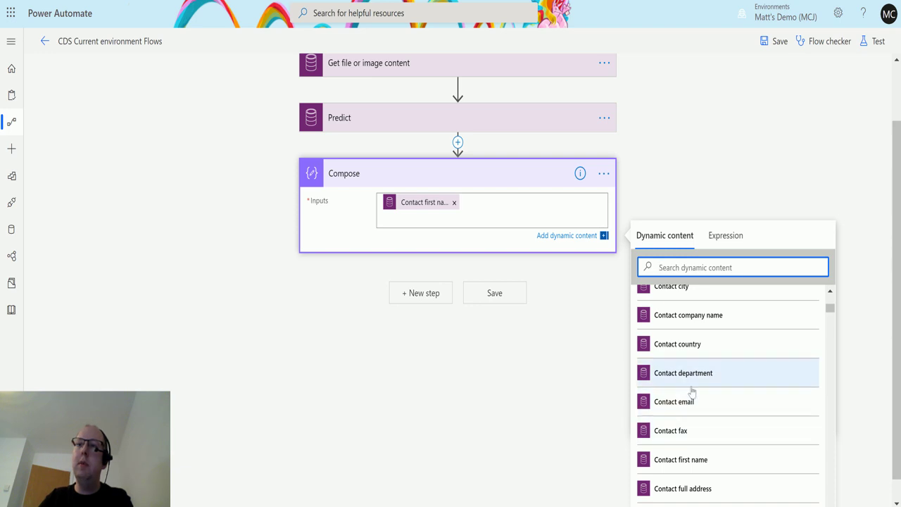
{"action": "scroll", "coordinate": [725, 331], "scroll_direction": "down", "scroll_amount": 2}
{"action": "scroll", "coordinate": [725, 352], "scroll_direction": "up", "scroll_amount": 2}
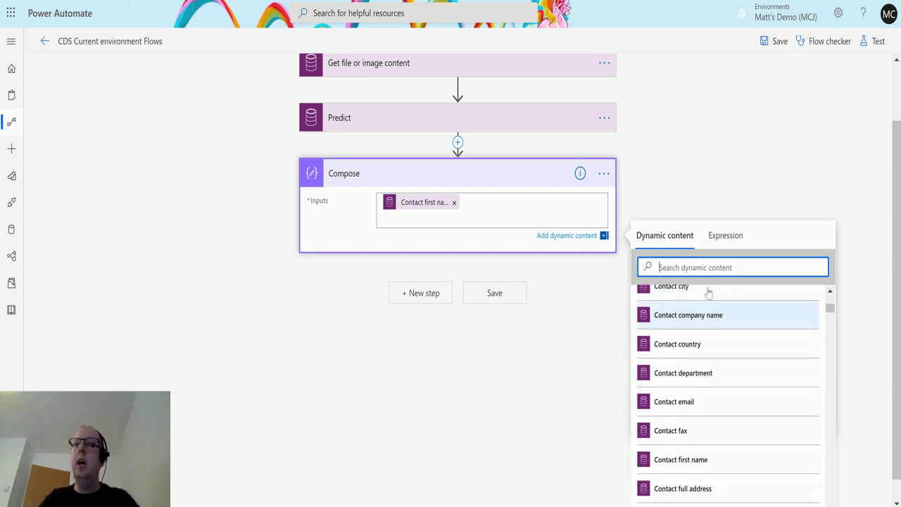
{"action": "type", "text": "last"}
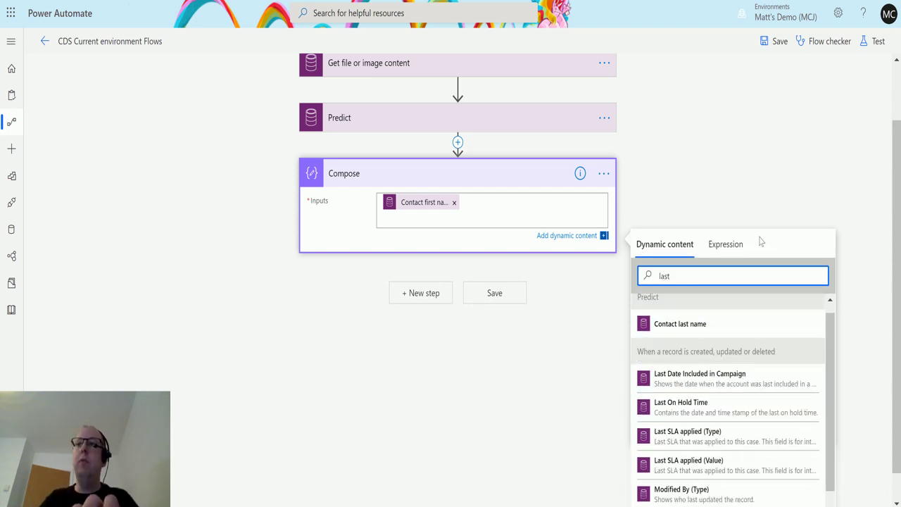
{"action": "left_click", "coordinate": [680, 316]}
Add the Predict output Contact email on a third line of the Compose inputs.
{"action": "key", "text": "Return"}
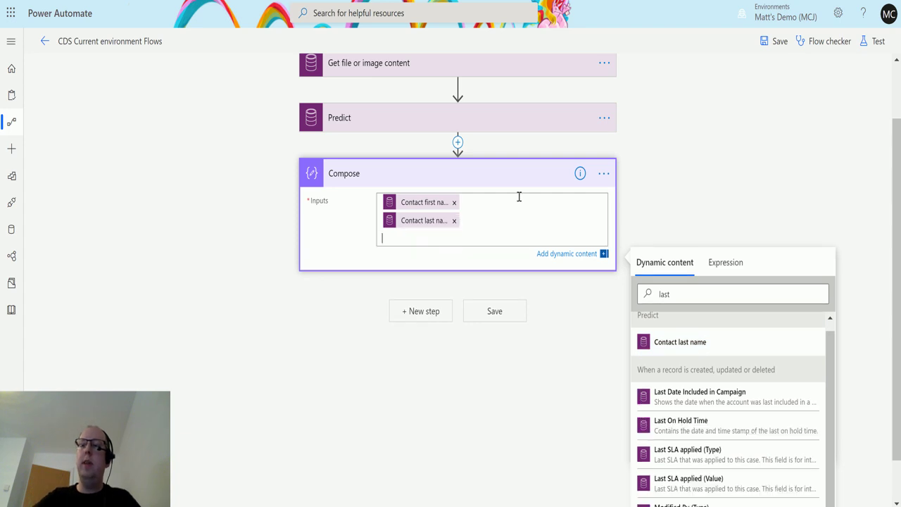
{"action": "left_click_drag", "start_coordinate": [718, 297], "coordinate": [612, 251]}
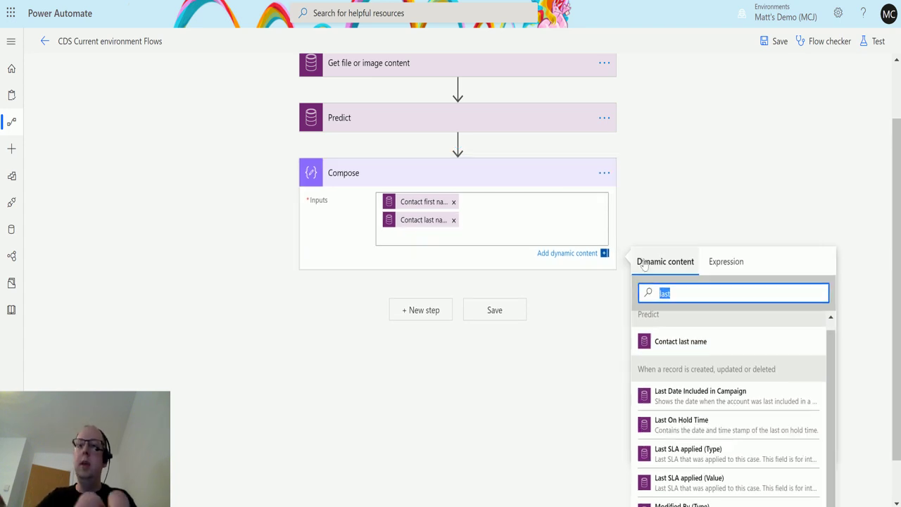
{"action": "type", "text": "email"}
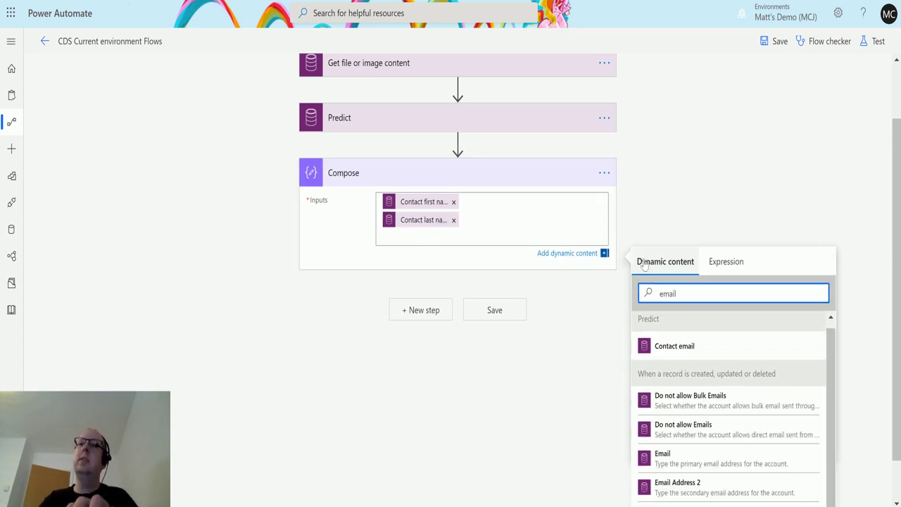
{"action": "left_click", "coordinate": [736, 349]}
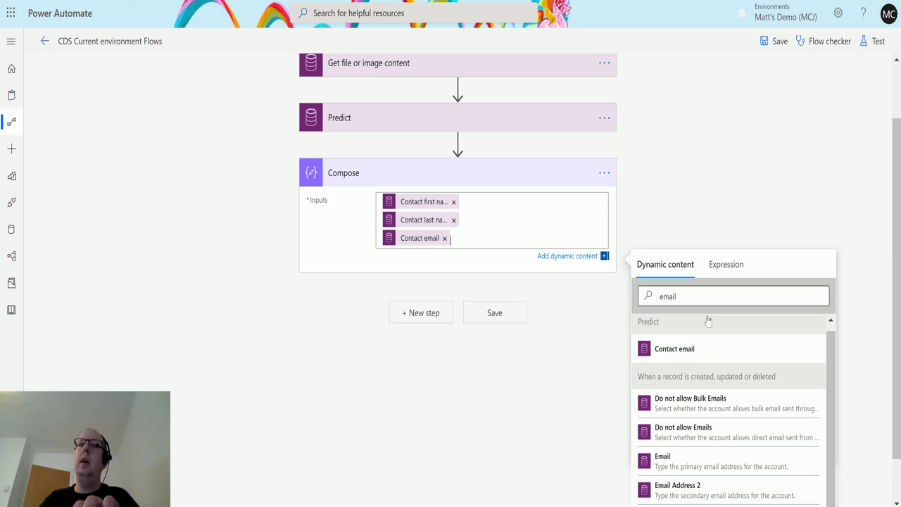
Add the Predict output Contact mobile phone on a fourth line of the Compose inputs.
{"action": "left_click", "coordinate": [444, 238]}
{"action": "left_click", "coordinate": [662, 345]}
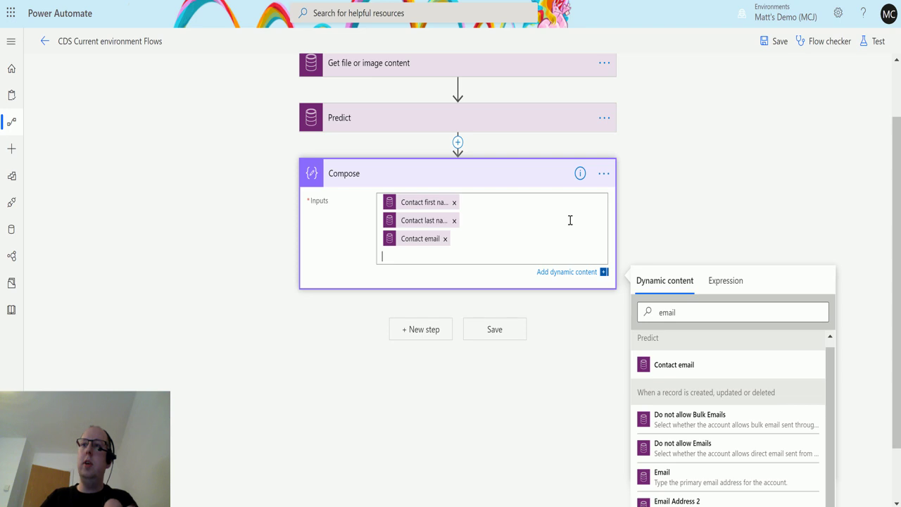
{"action": "left_click_drag", "start_coordinate": [684, 312], "coordinate": [645, 308]}
{"action": "type", "text": "mob"}
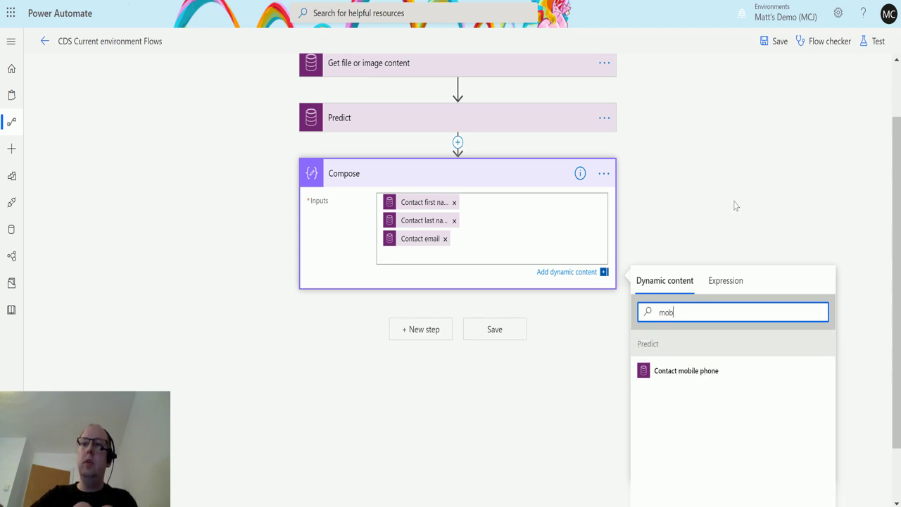
{"action": "left_click", "coordinate": [694, 371]}
{"action": "left_click", "coordinate": [521, 403]}
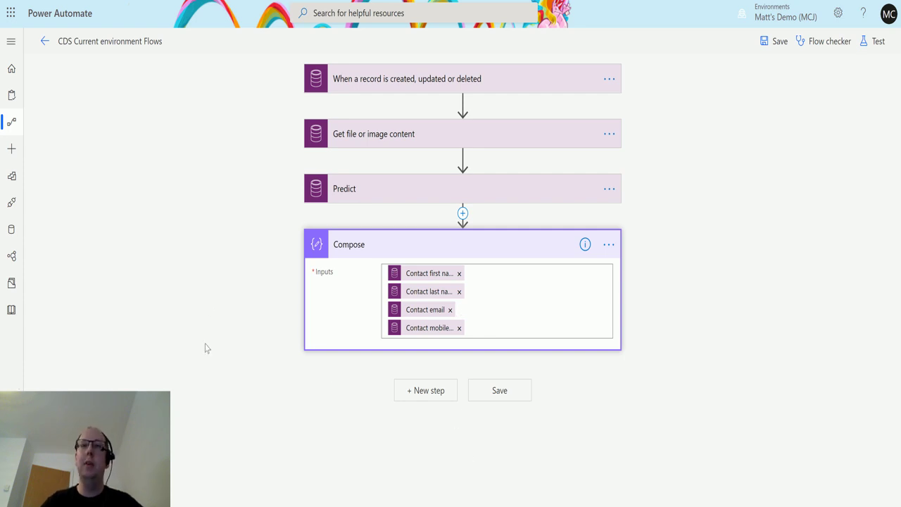
Switch to Dynamics 365 Sales Hub and open a quick create form for a new contact.
{"action": "key", "text": "alt+Tab"}
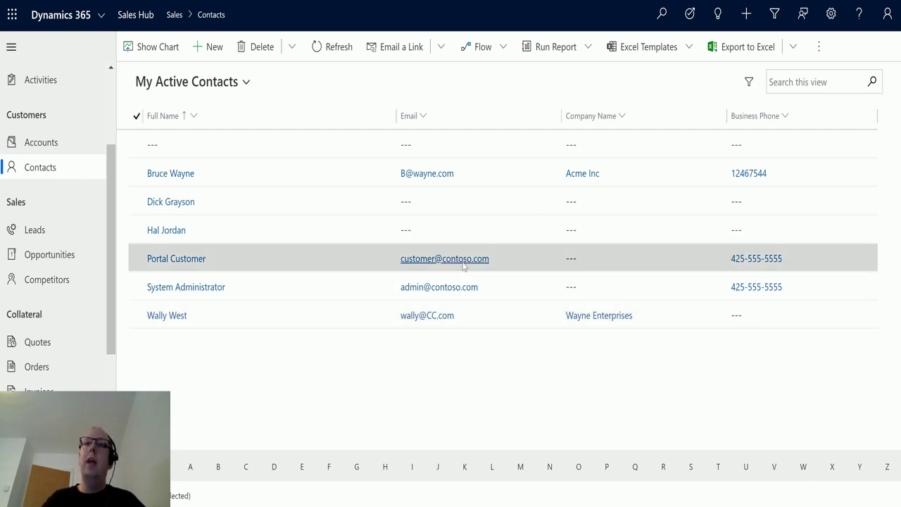
{"action": "left_click", "coordinate": [747, 16]}
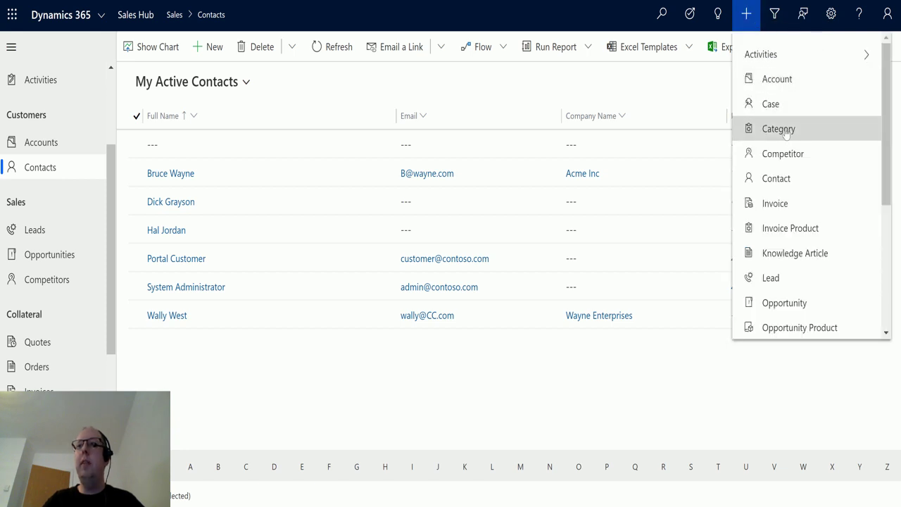
{"action": "left_click", "coordinate": [801, 183]}
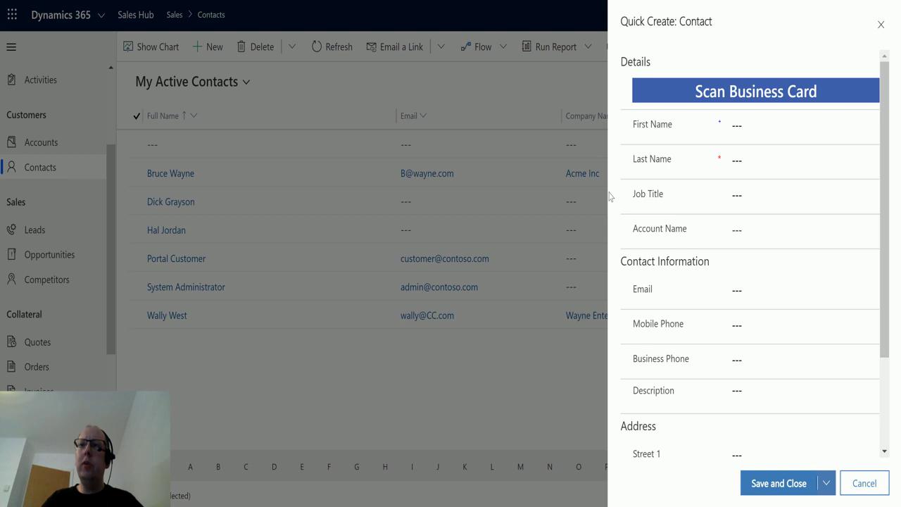
{"action": "left_click", "coordinate": [763, 95]}
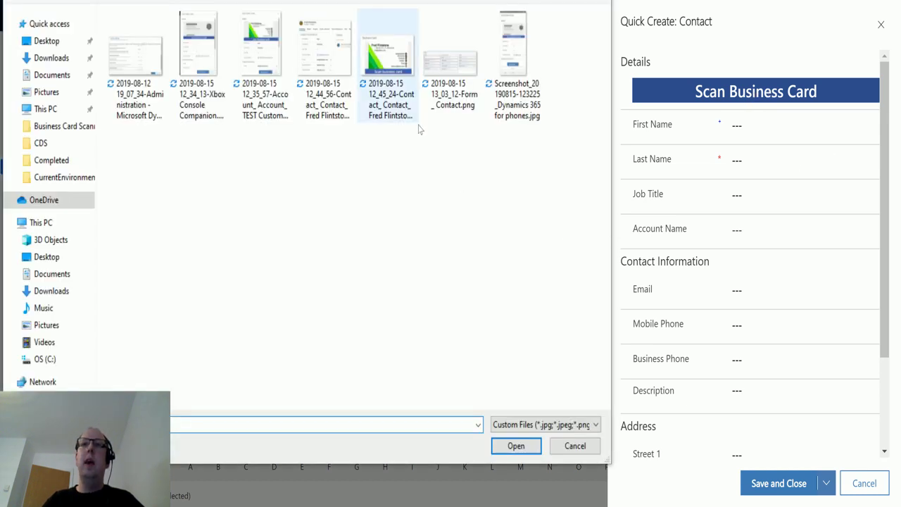
{"action": "left_click", "coordinate": [406, 73]}
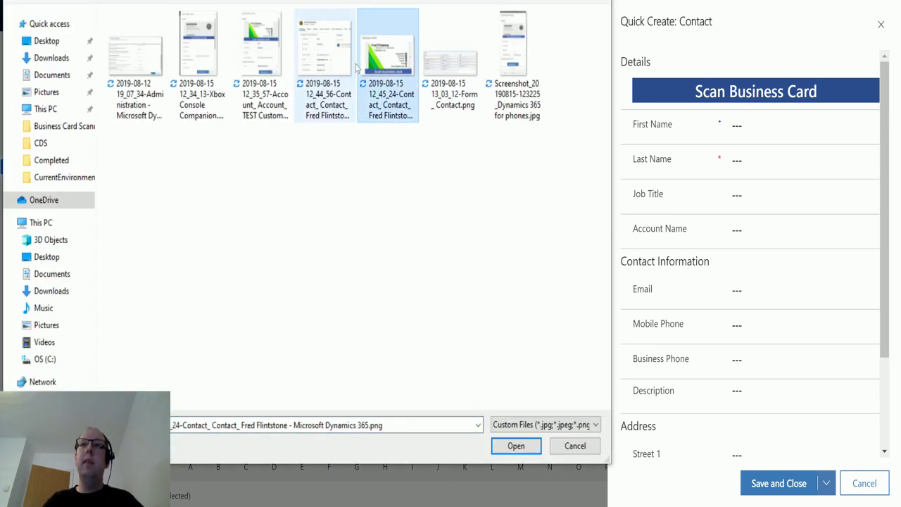
{"action": "left_click", "coordinate": [516, 445]}
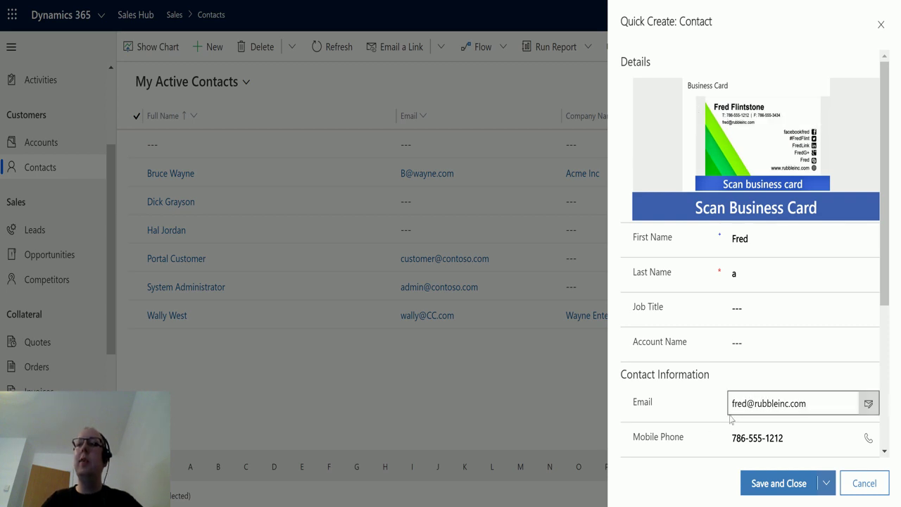
Compare the name, email and phone fields of the new contact with the details on the scanned business card.
{"action": "scroll", "coordinate": [816, 387], "scroll_direction": "down", "scroll_amount": 1}
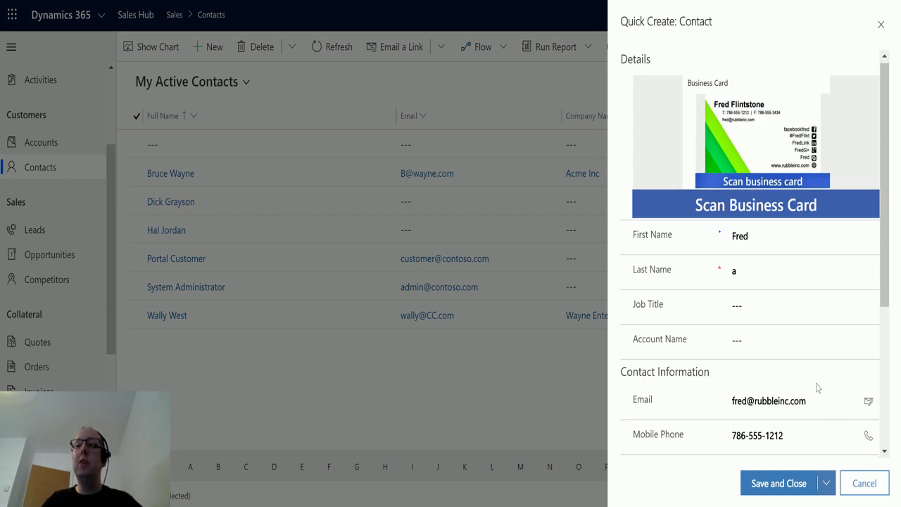
{"action": "scroll", "coordinate": [798, 365], "scroll_direction": "down", "scroll_amount": 2}
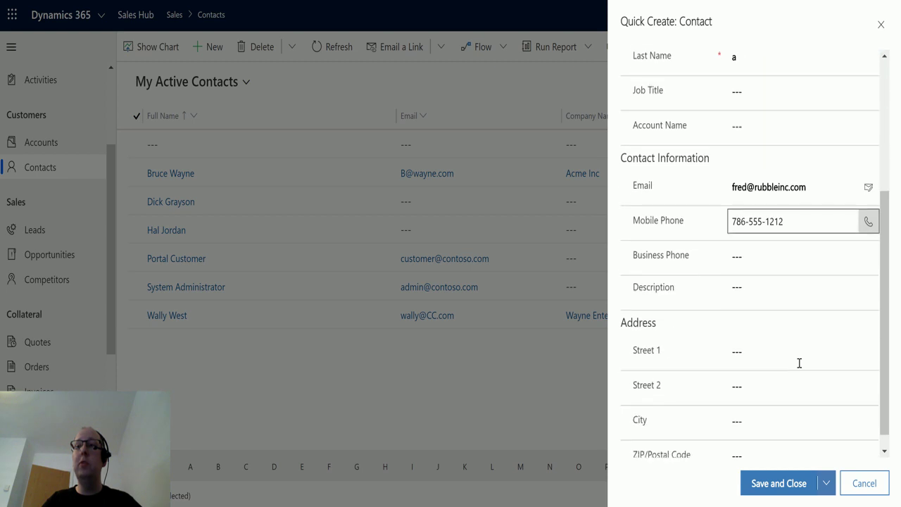
{"action": "scroll", "coordinate": [797, 367], "scroll_direction": "up", "scroll_amount": 3}
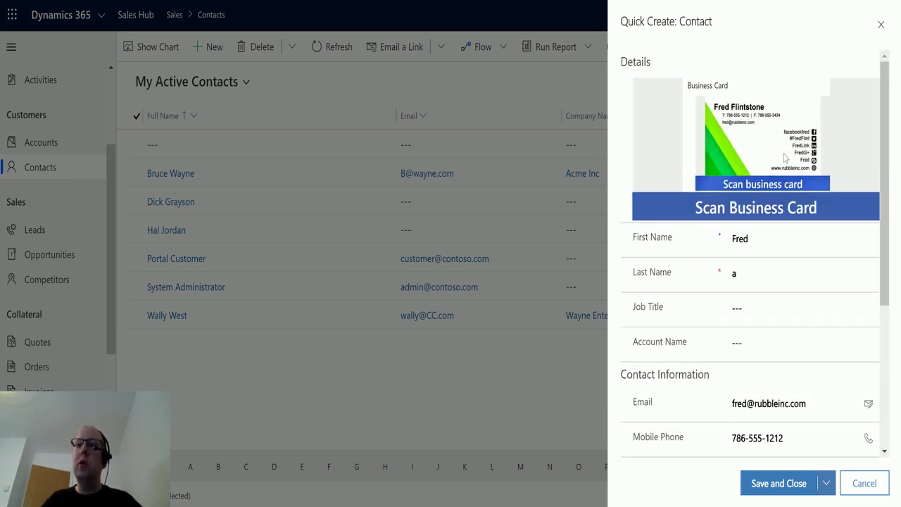
{"action": "scroll", "coordinate": [784, 176], "scroll_direction": "down", "scroll_amount": 1}
{"action": "scroll", "coordinate": [782, 199], "scroll_direction": "up", "scroll_amount": 1}
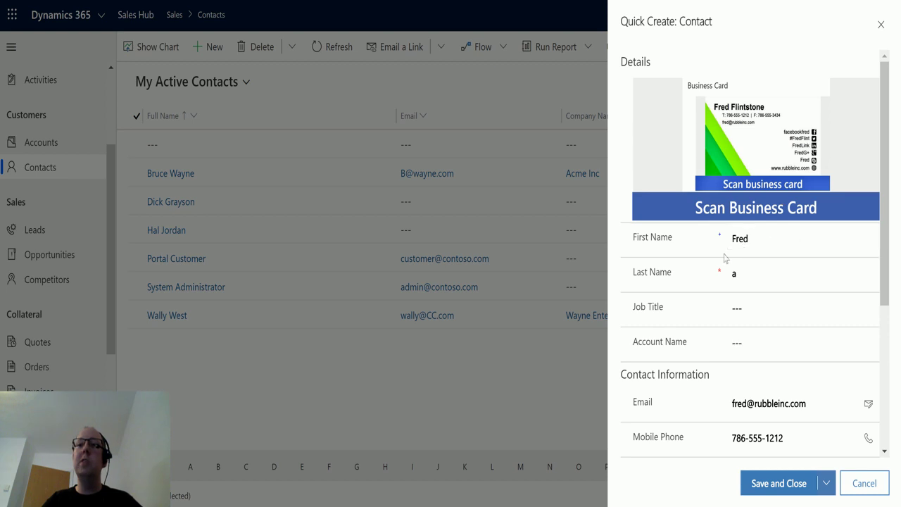
{"action": "scroll", "coordinate": [773, 299], "scroll_direction": "down", "scroll_amount": 1}
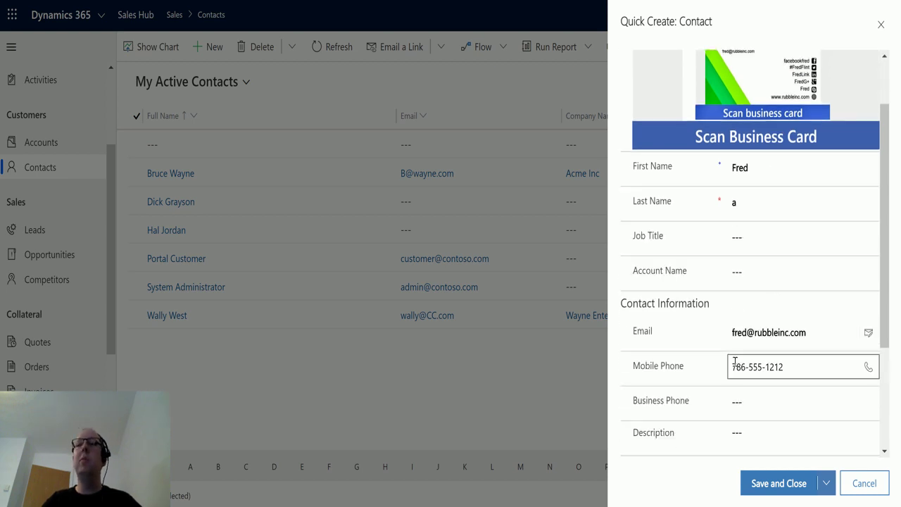
{"action": "scroll", "coordinate": [788, 366], "scroll_direction": "up", "scroll_amount": 1}
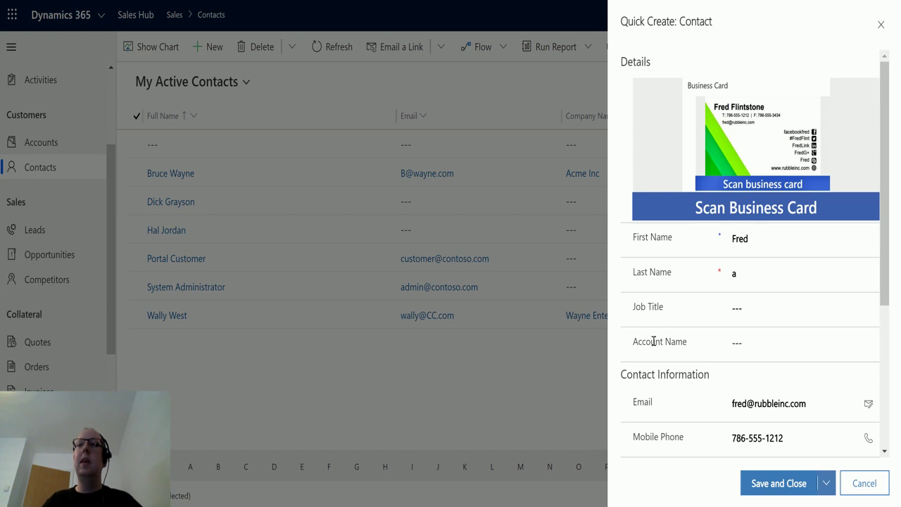
{"action": "scroll", "coordinate": [701, 370], "scroll_direction": "down", "scroll_amount": 1}
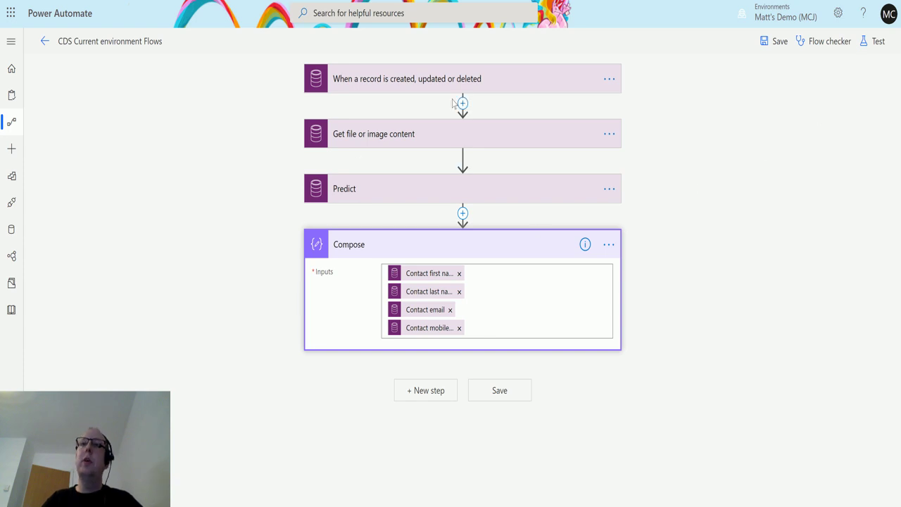
Back in Power Automate, check the Predict and Get file or image content settings and test the flow with data from the run 15 minutes ago.
{"action": "left_click", "coordinate": [482, 190]}
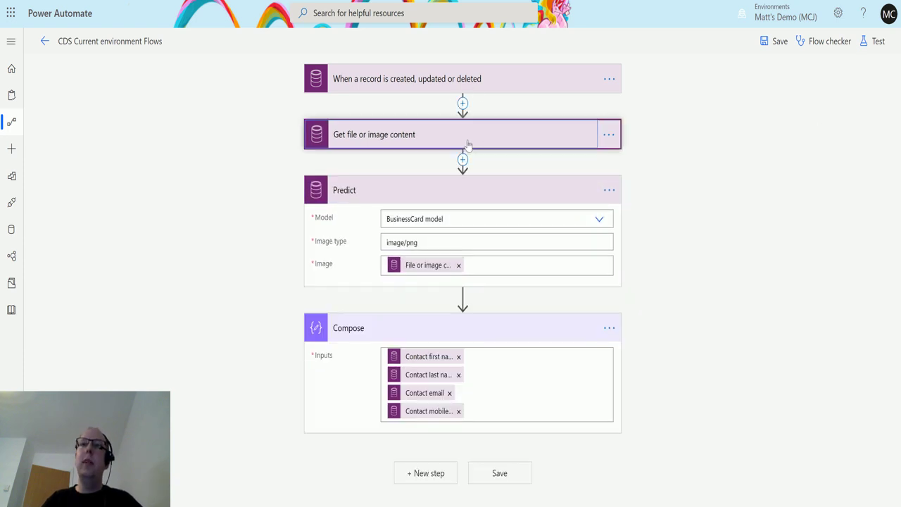
{"action": "left_click", "coordinate": [481, 135]}
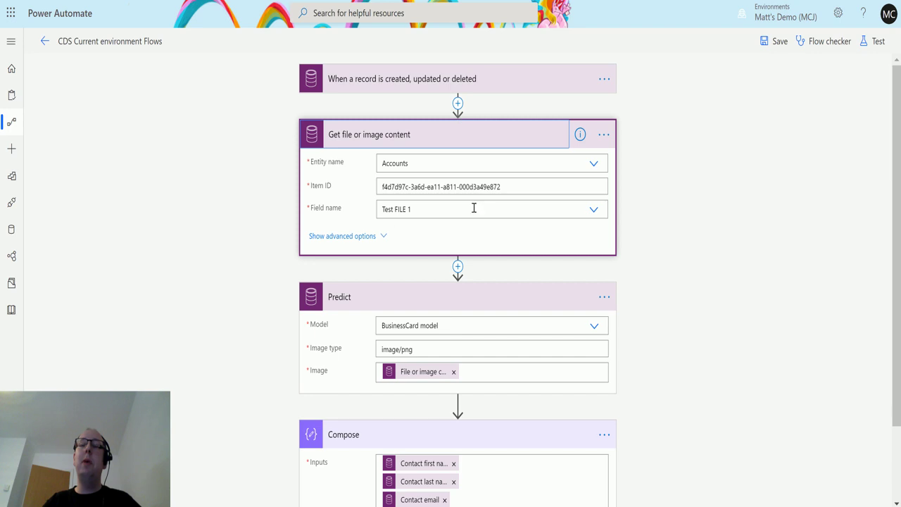
{"action": "left_click", "coordinate": [505, 134]}
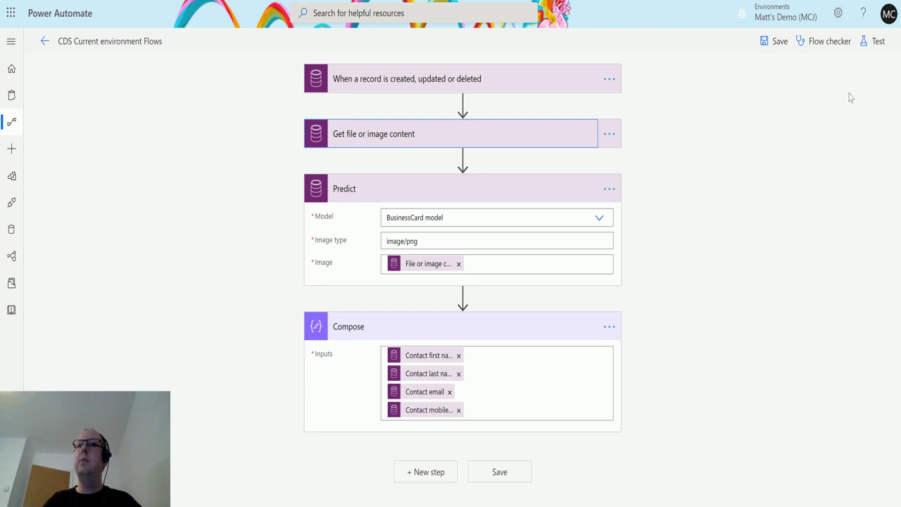
{"action": "left_click", "coordinate": [874, 41]}
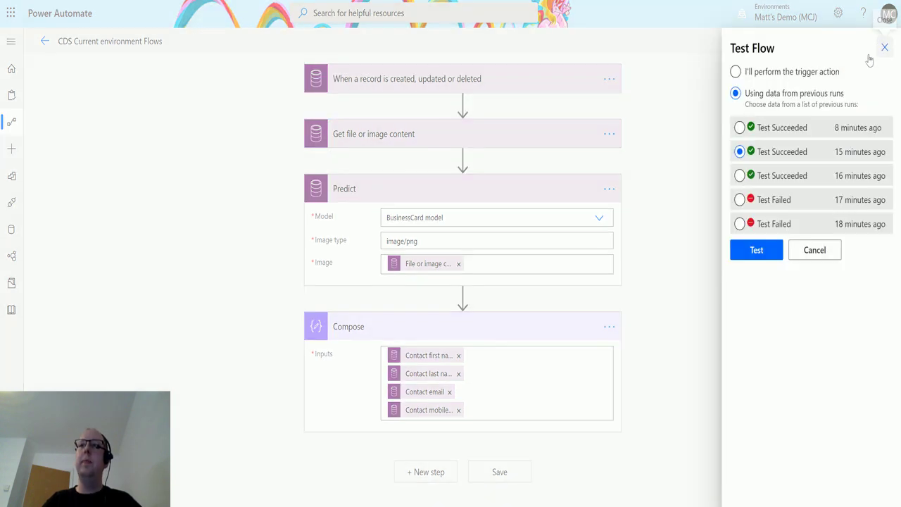
{"action": "left_click", "coordinate": [759, 258]}
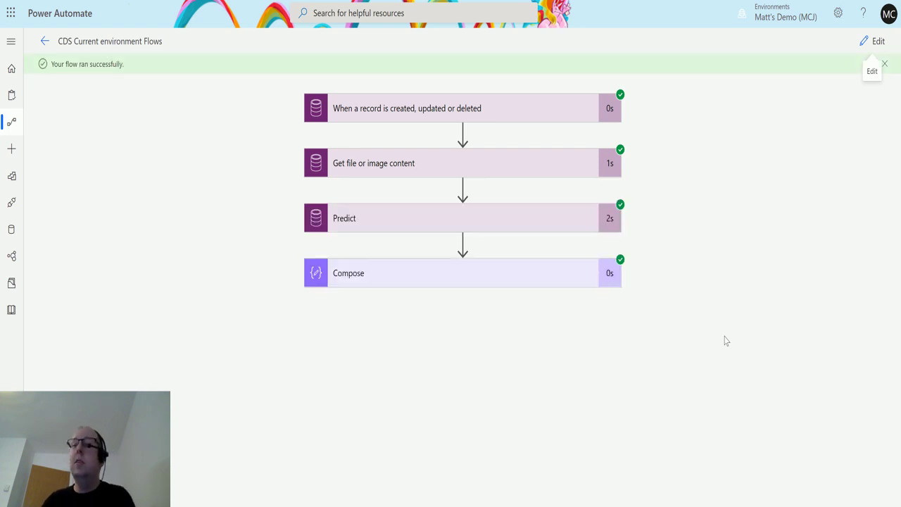
Examine the Predict action's extracted contact fields, cleaned image and response outputs, and the Compose output of the test run.
{"action": "left_click", "coordinate": [539, 218]}
{"action": "scroll", "coordinate": [665, 237], "scroll_direction": "down", "scroll_amount": 1}
{"action": "scroll", "coordinate": [414, 335], "scroll_direction": "down", "scroll_amount": 2}
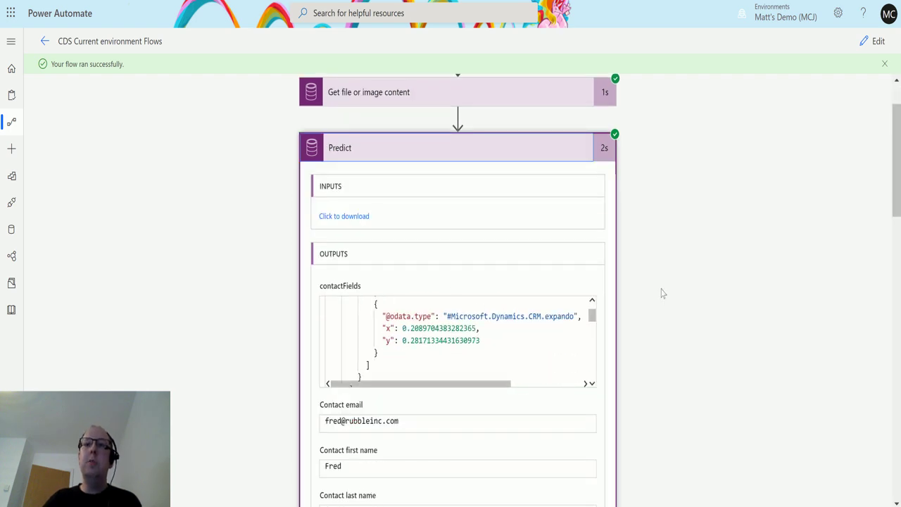
{"action": "scroll", "coordinate": [662, 292], "scroll_direction": "down", "scroll_amount": 2}
{"action": "scroll", "coordinate": [408, 285], "scroll_direction": "down", "scroll_amount": 2}
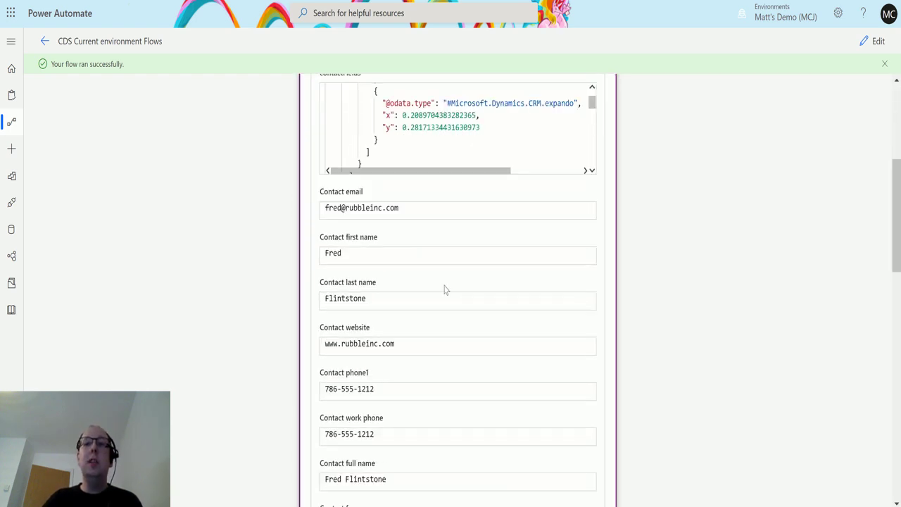
{"action": "scroll", "coordinate": [514, 336], "scroll_direction": "up", "scroll_amount": 1}
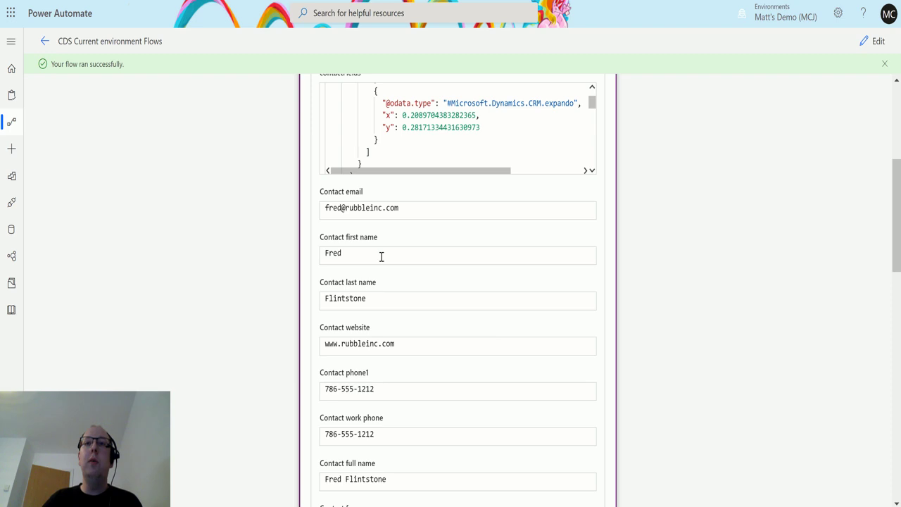
{"action": "scroll", "coordinate": [392, 252], "scroll_direction": "down", "scroll_amount": 1}
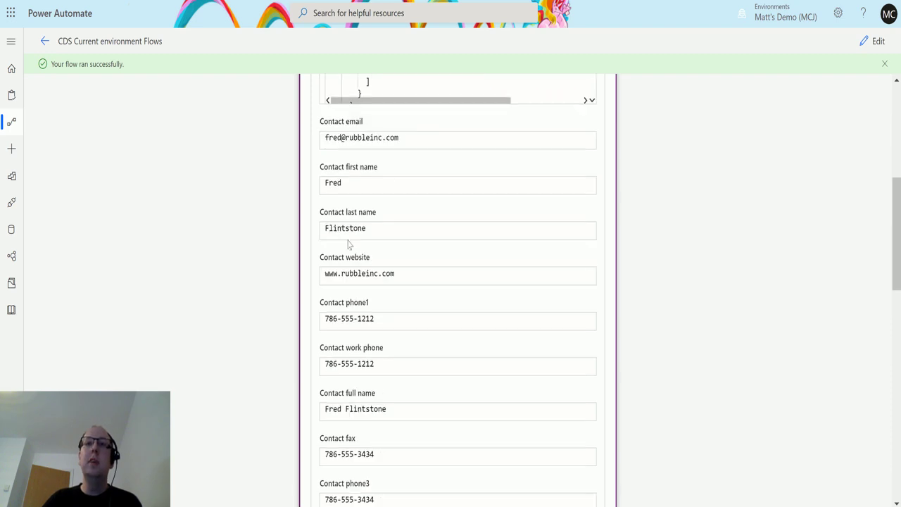
{"action": "scroll", "coordinate": [374, 227], "scroll_direction": "down", "scroll_amount": 1}
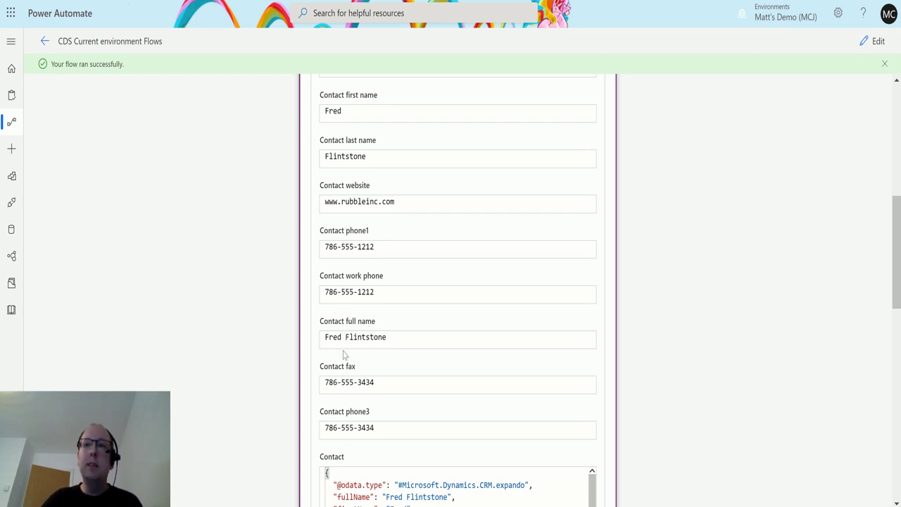
{"action": "scroll", "coordinate": [388, 354], "scroll_direction": "down", "scroll_amount": 1}
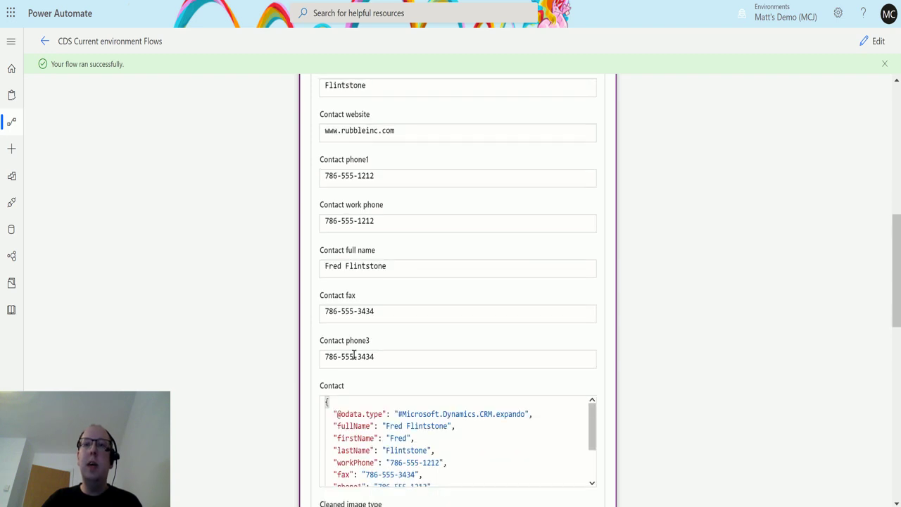
{"action": "scroll", "coordinate": [673, 143], "scroll_direction": "down", "scroll_amount": 4}
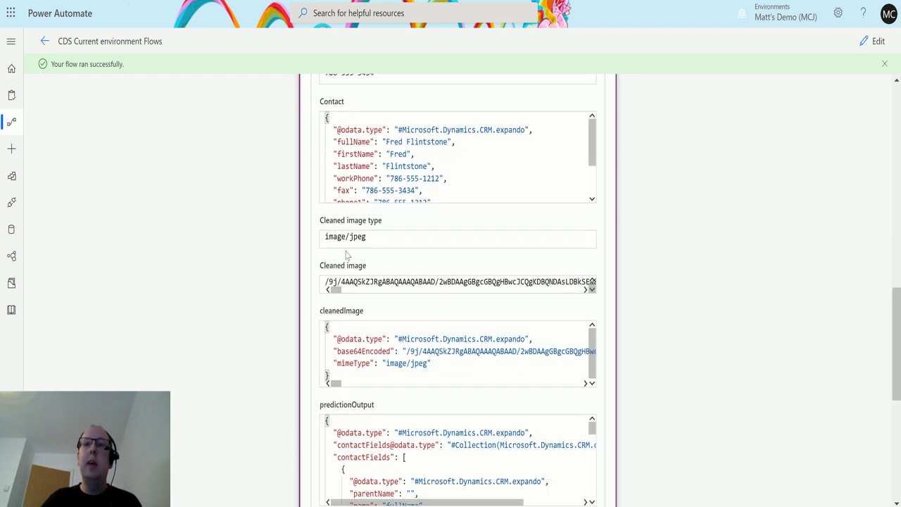
{"action": "scroll", "coordinate": [471, 391], "scroll_direction": "down", "scroll_amount": 1}
{"action": "scroll", "coordinate": [732, 218], "scroll_direction": "down", "scroll_amount": 6}
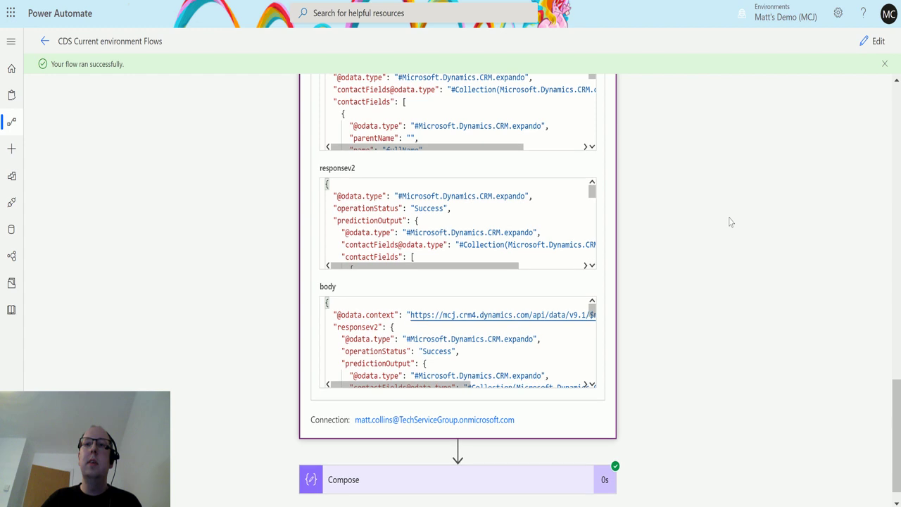
{"action": "scroll", "coordinate": [735, 219], "scroll_direction": "down", "scroll_amount": 2}
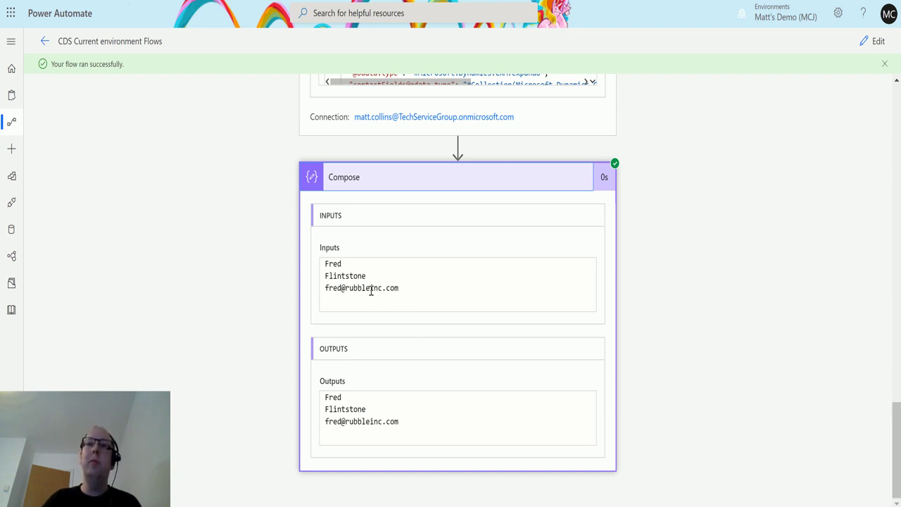
Review the Predict outputs again, checking which phone fields were extracted and what the Contact object contains.
{"action": "scroll", "coordinate": [403, 308], "scroll_direction": "up", "scroll_amount": 5}
{"action": "scroll", "coordinate": [779, 291], "scroll_direction": "up", "scroll_amount": 7}
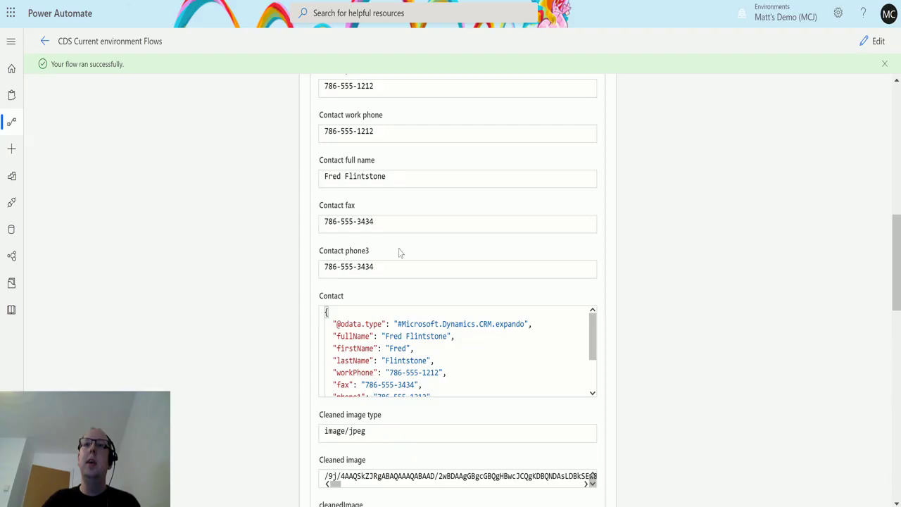
{"action": "scroll", "coordinate": [398, 251], "scroll_direction": "up", "scroll_amount": 3}
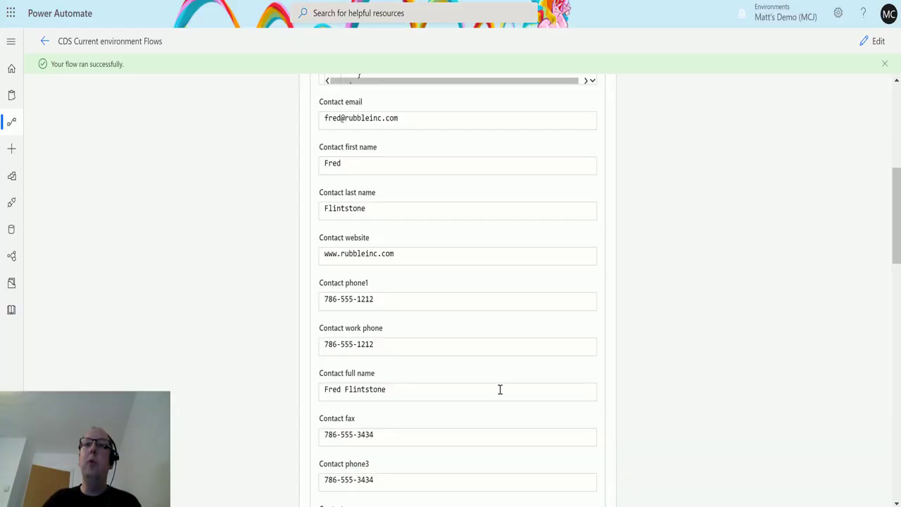
{"action": "scroll", "coordinate": [500, 389], "scroll_direction": "up", "scroll_amount": 4}
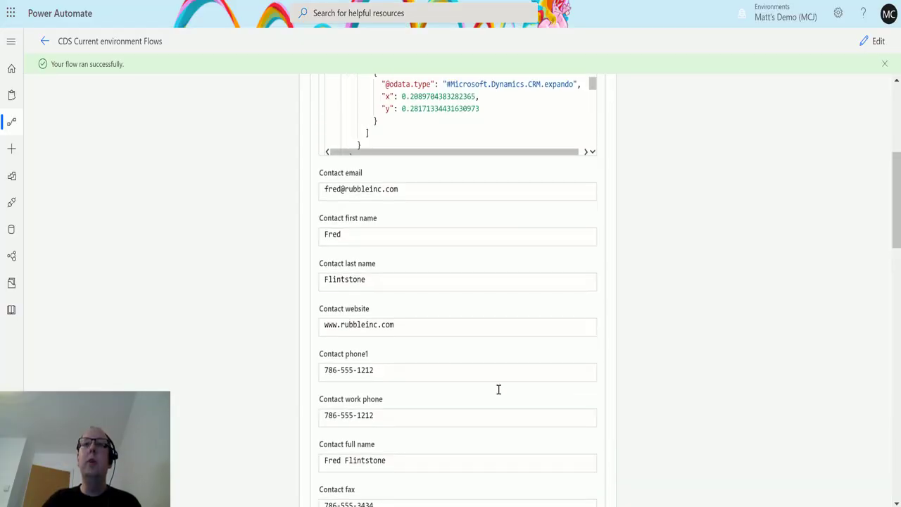
{"action": "scroll", "coordinate": [527, 397], "scroll_direction": "down", "scroll_amount": 1}
{"action": "scroll", "coordinate": [602, 389], "scroll_direction": "down", "scroll_amount": 6}
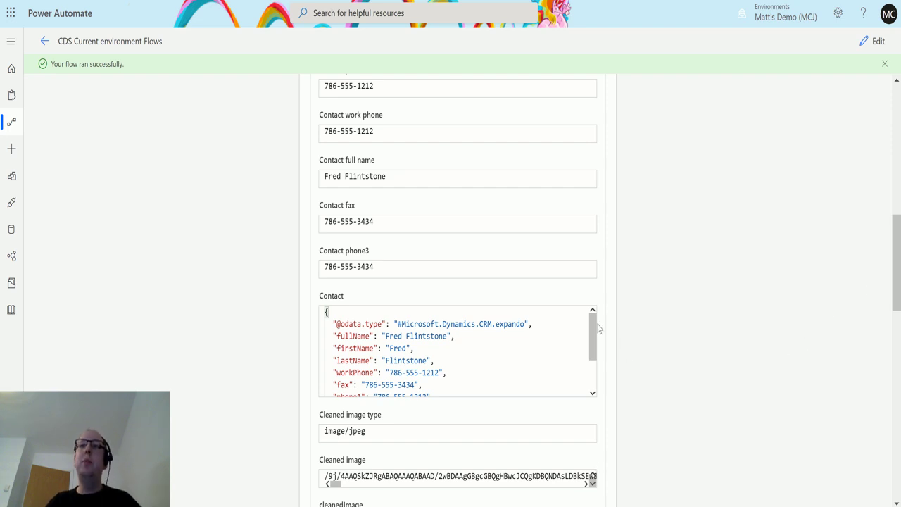
{"action": "scroll", "coordinate": [595, 338], "scroll_direction": "down", "scroll_amount": 3}
{"action": "scroll", "coordinate": [584, 352], "scroll_direction": "up", "scroll_amount": 1}
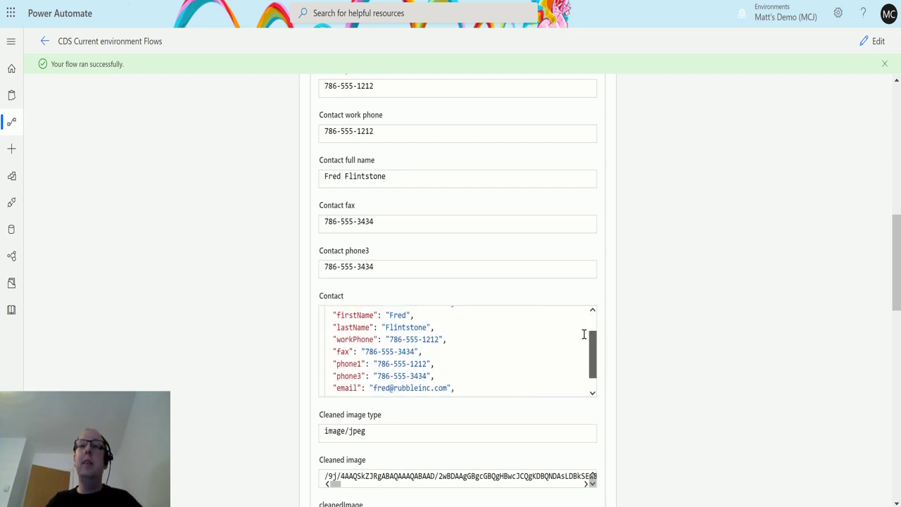
{"action": "scroll", "coordinate": [584, 334], "scroll_direction": "up", "scroll_amount": 2}
{"action": "scroll", "coordinate": [661, 391], "scroll_direction": "up", "scroll_amount": 6}
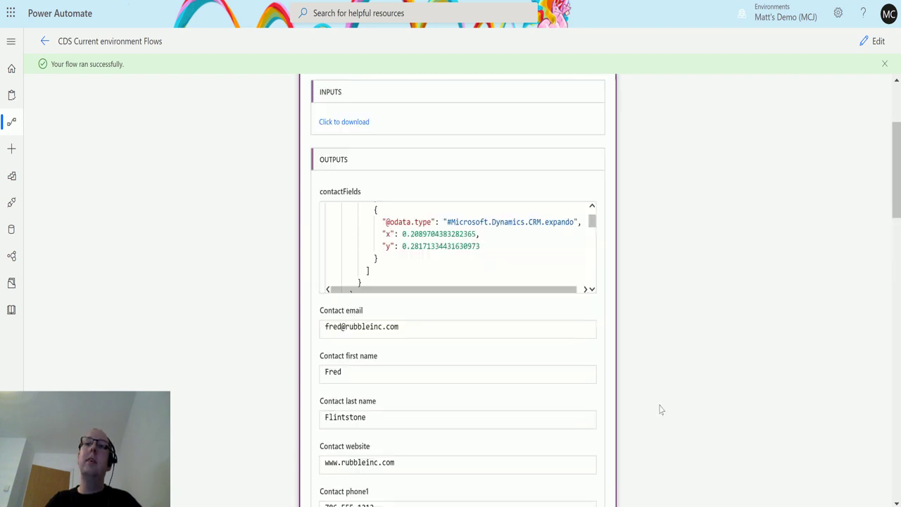
{"action": "scroll", "coordinate": [661, 415], "scroll_direction": "up", "scroll_amount": 3}
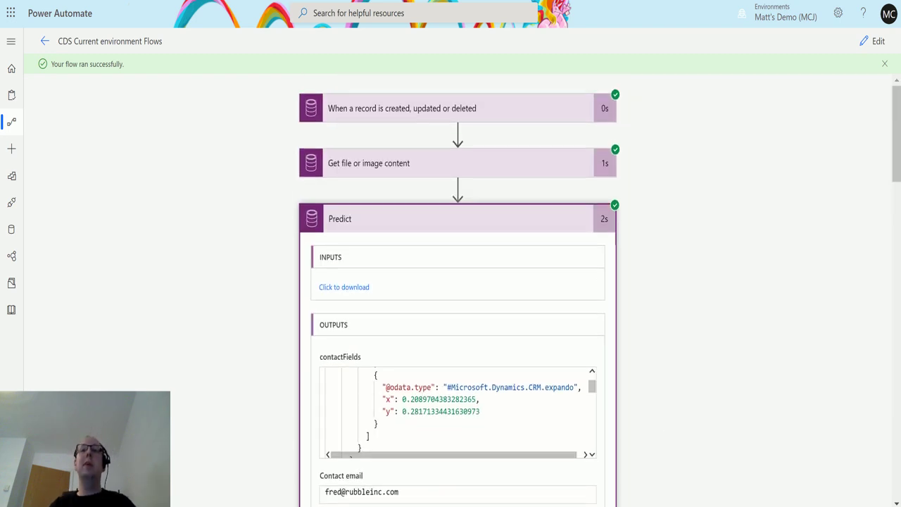